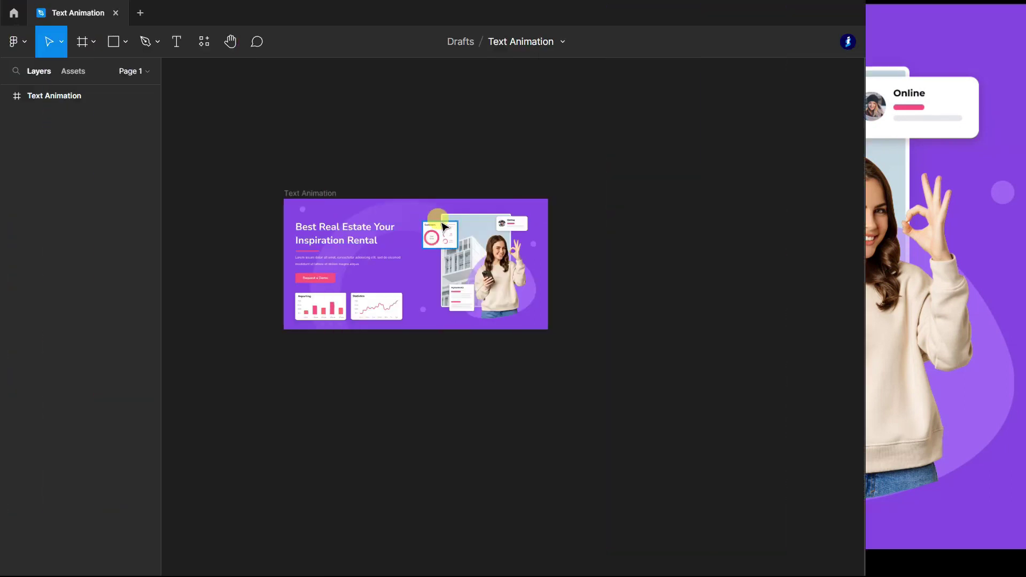
# Step: Scroll around the Text Animation frame to bring the real estate headline into view
pyautogui.scroll(-1, 289, 268)
pyautogui.scroll(-1, 294, 272)
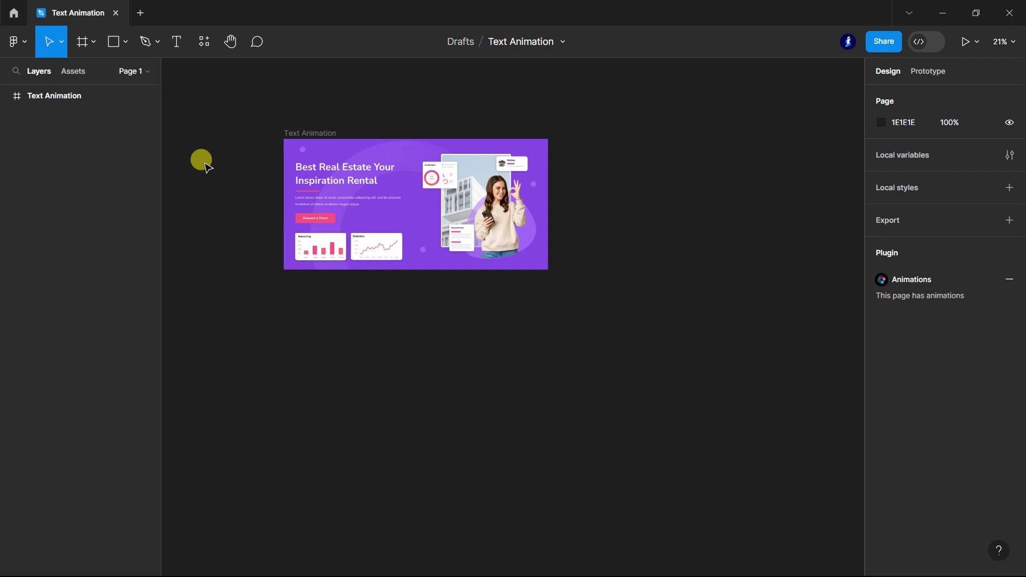
pyautogui.keyDown('ctrl'); pyautogui.scroll(1, 298, 321); pyautogui.keyUp('ctrl')
pyautogui.keyDown('ctrl'); pyautogui.scroll(1, 299, 321); pyautogui.keyUp('ctrl')
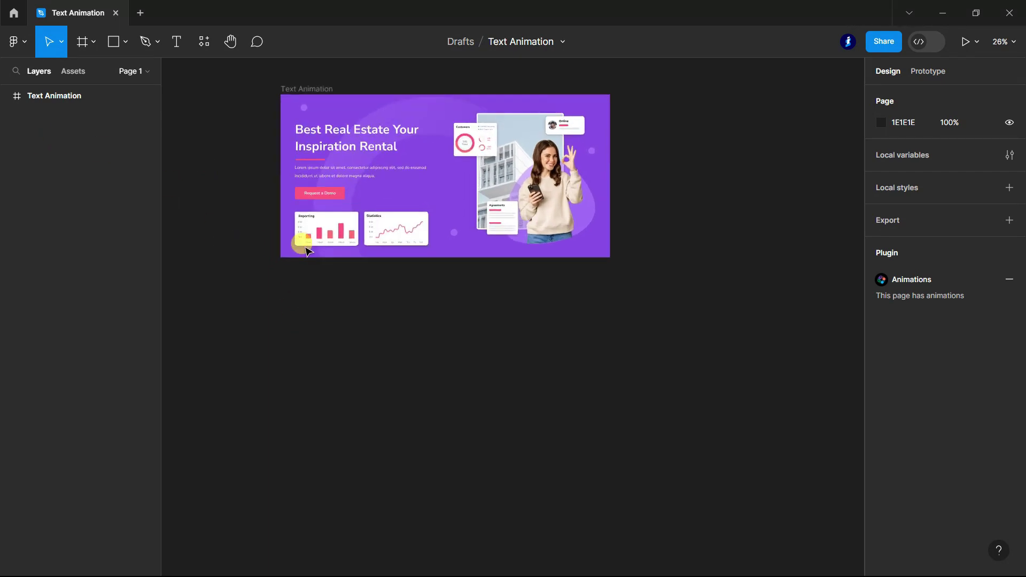
# Step: Drag the 'Best Real Estate Your Inspiration Rental' headline out of the banner onto the empty canvas below
pyautogui.click(332, 134)
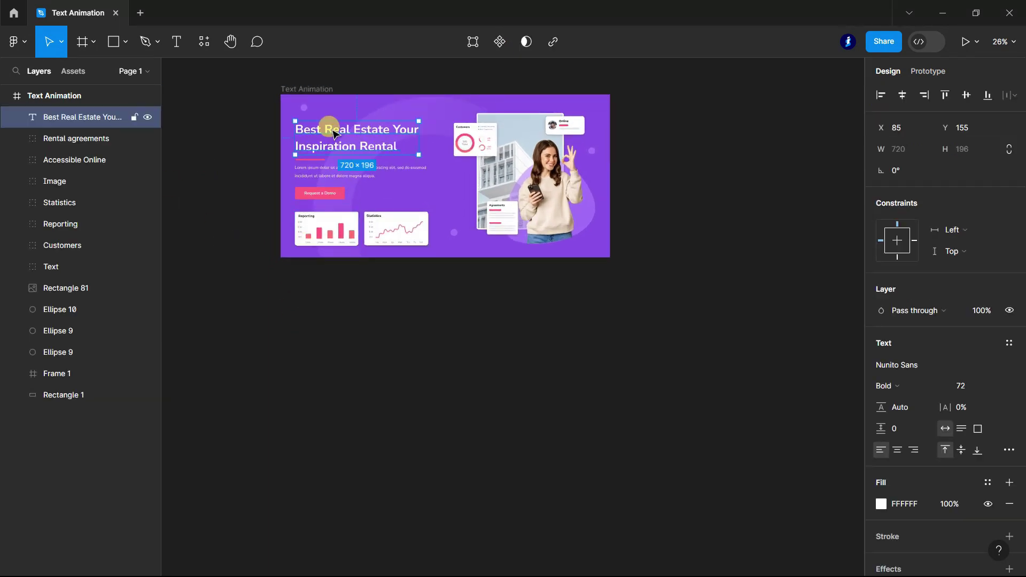
pyautogui.moveTo(333, 134); pyautogui.dragTo(350, 331)
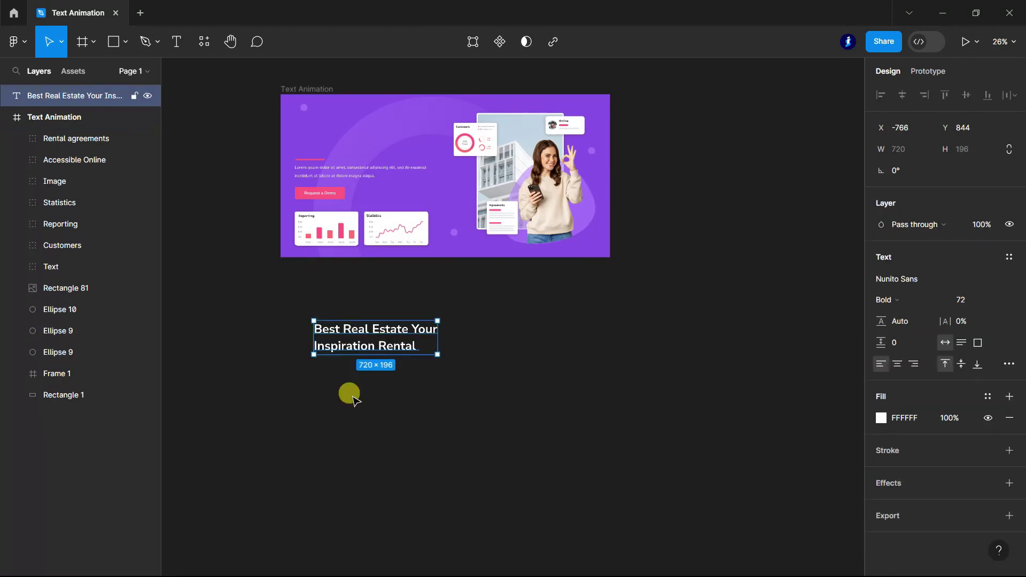
pyautogui.keyDown('ctrl'); pyautogui.scroll(1, 351, 394); pyautogui.keyUp('ctrl')
pyautogui.keyDown('ctrl'); pyautogui.scroll(2, 350, 389); pyautogui.keyUp('ctrl')
pyautogui.keyDown('ctrl'); pyautogui.scroll(3, 350, 390); pyautogui.keyUp('ctrl')
pyautogui.keyDown('ctrl'); pyautogui.scroll(4, 350, 389); pyautogui.keyUp('ctrl')
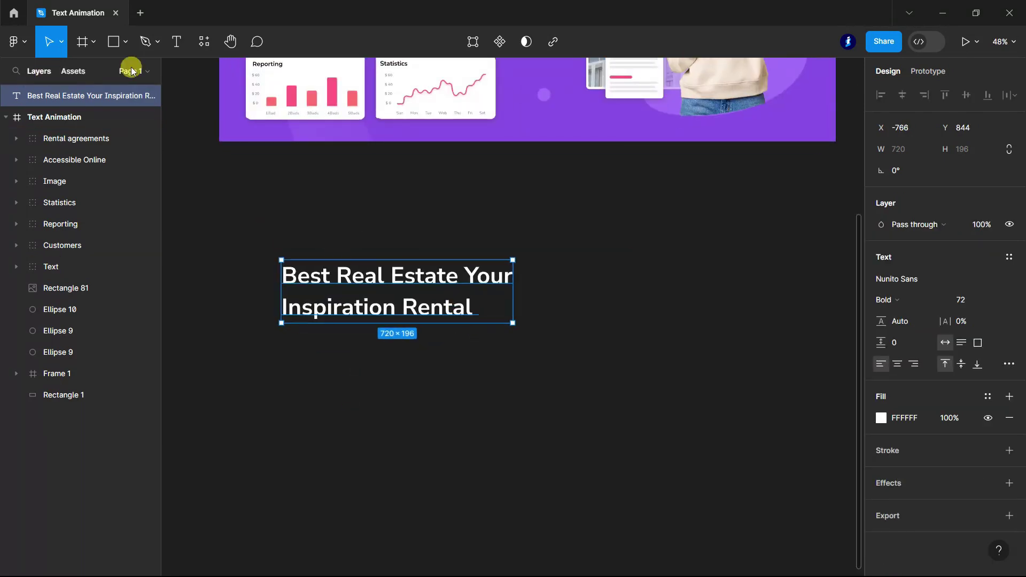
pyautogui.click(478, 391)
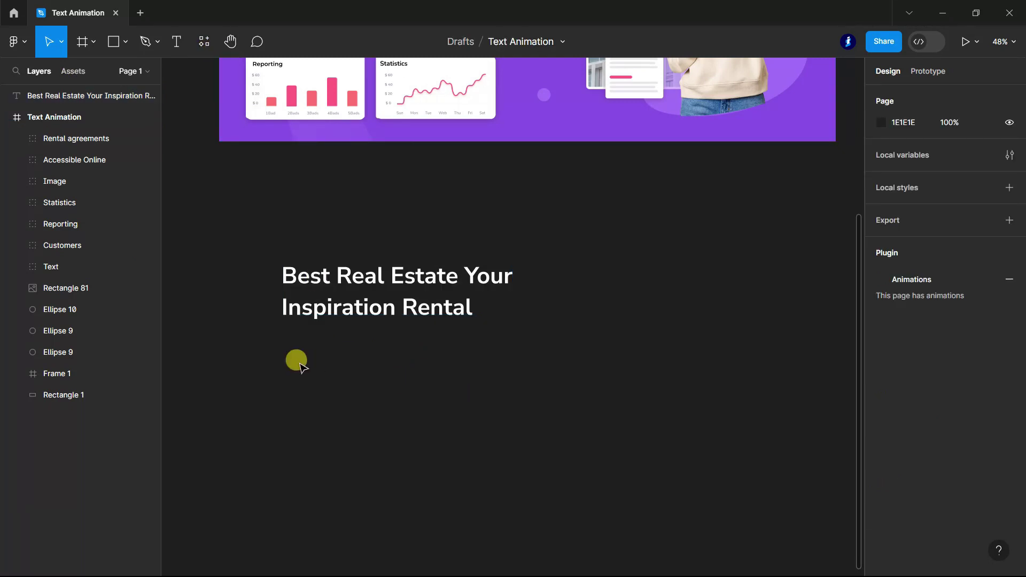
pyautogui.keyDown('ctrl'); pyautogui.scroll(-3, 296, 361); pyautogui.keyUp('ctrl')
pyautogui.scroll(2, 338, 404)
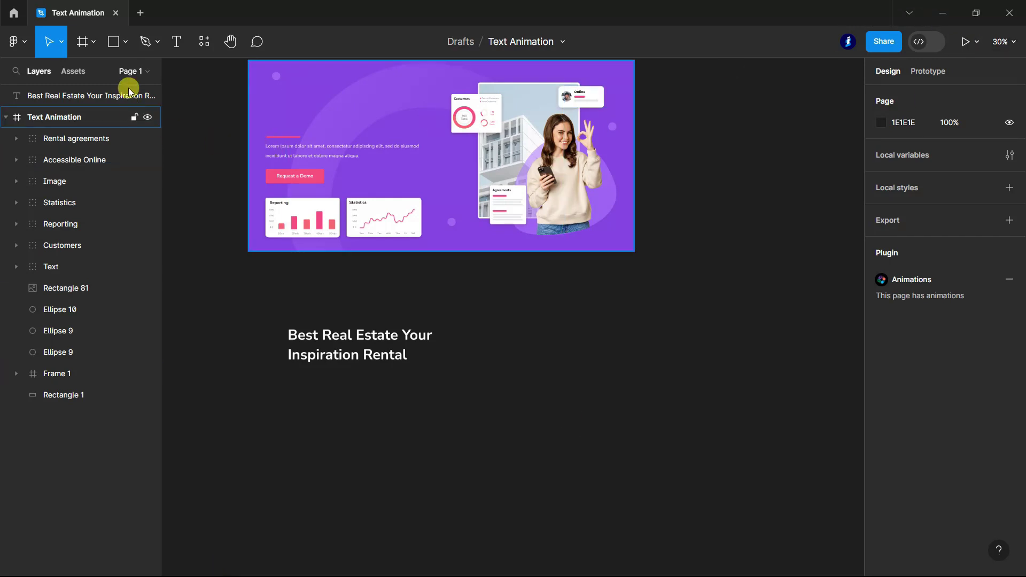
pyautogui.click(176, 41)
pyautogui.scroll(1, 396, 374)
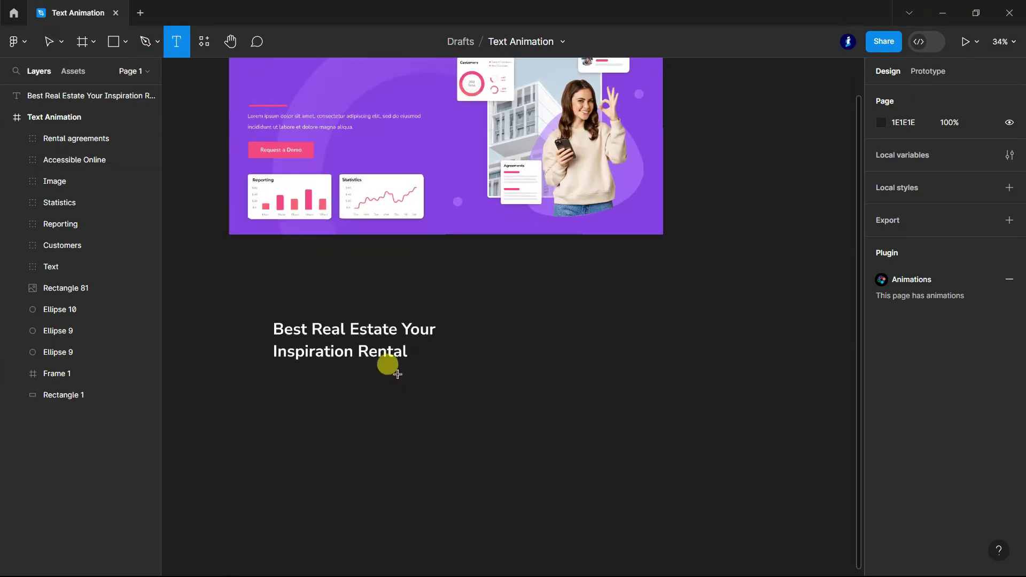
pyautogui.scroll(1, 397, 374)
# Step: Delete 'Rental' so the headline ends at 'Inspiration', and place a new text box below
pyautogui.doubleClick(409, 347)
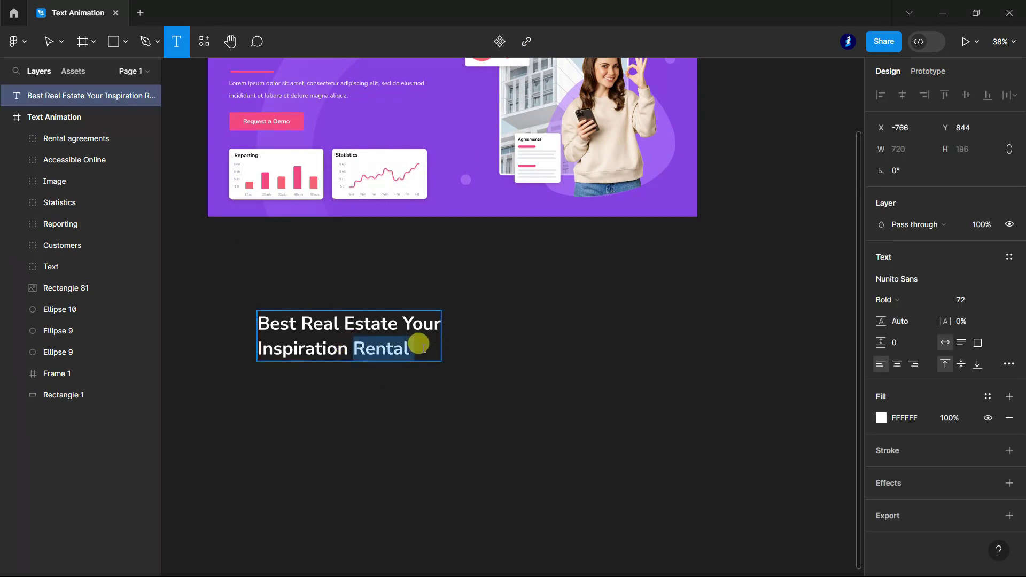
pyautogui.press('BackSpace')
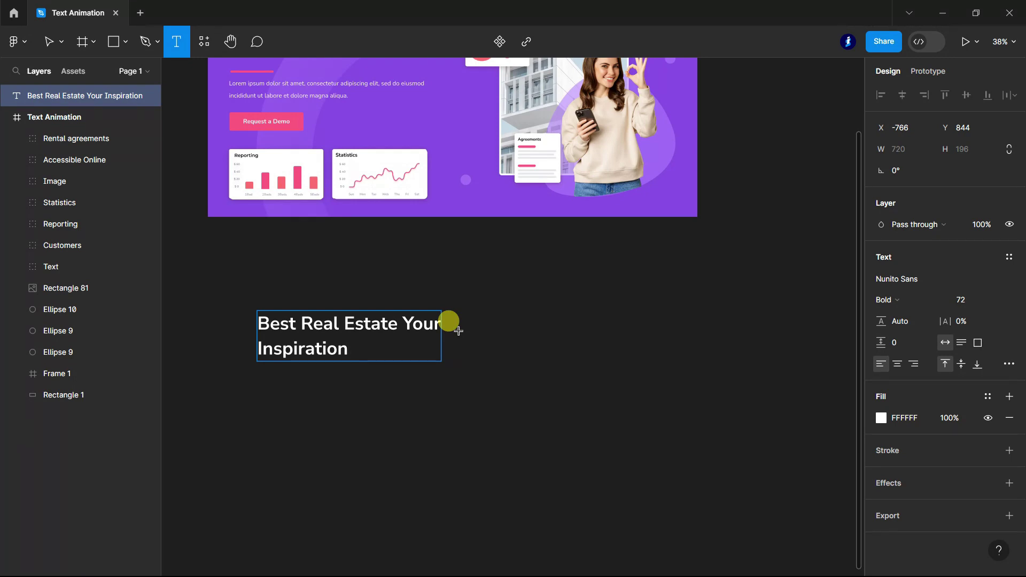
pyautogui.click(349, 457)
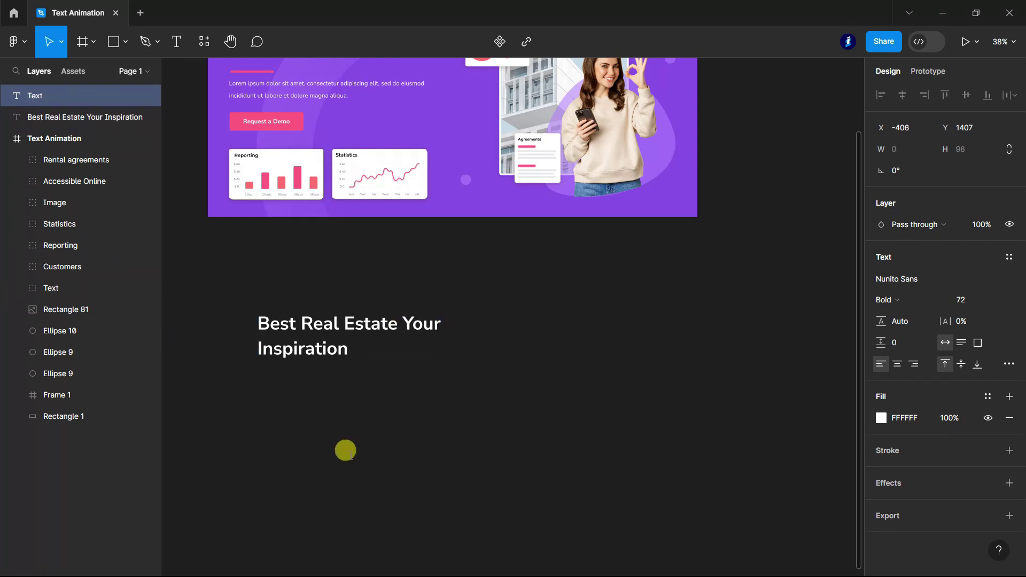
# Step: Type 'Rental Management' into the new text layer, correcting the misspelled 'Managm'
pyautogui.write('Rental')
pyautogui.scroll(-1, 377, 464)
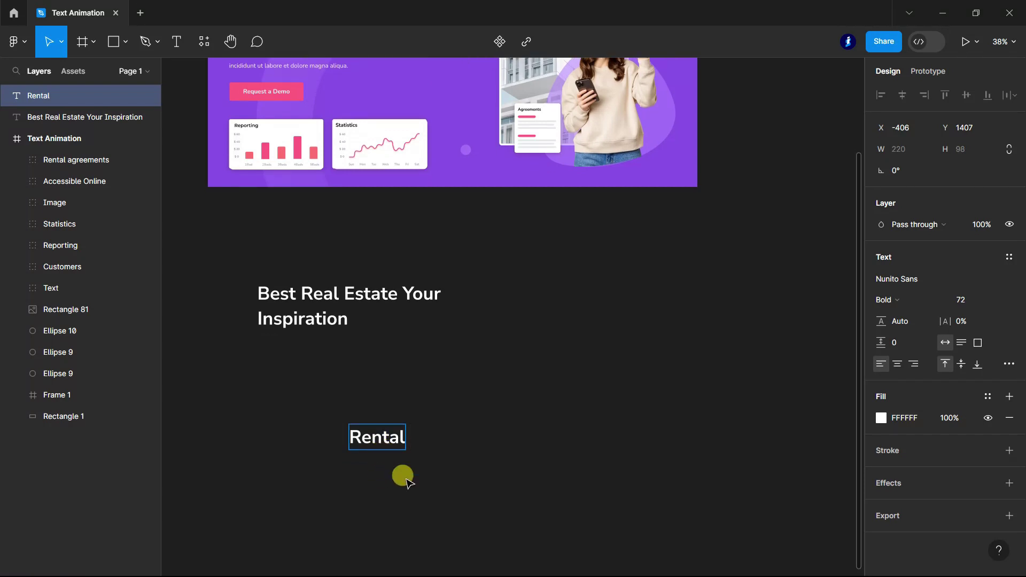
pyautogui.scroll(2, 406, 481)
pyautogui.write(' Mana')
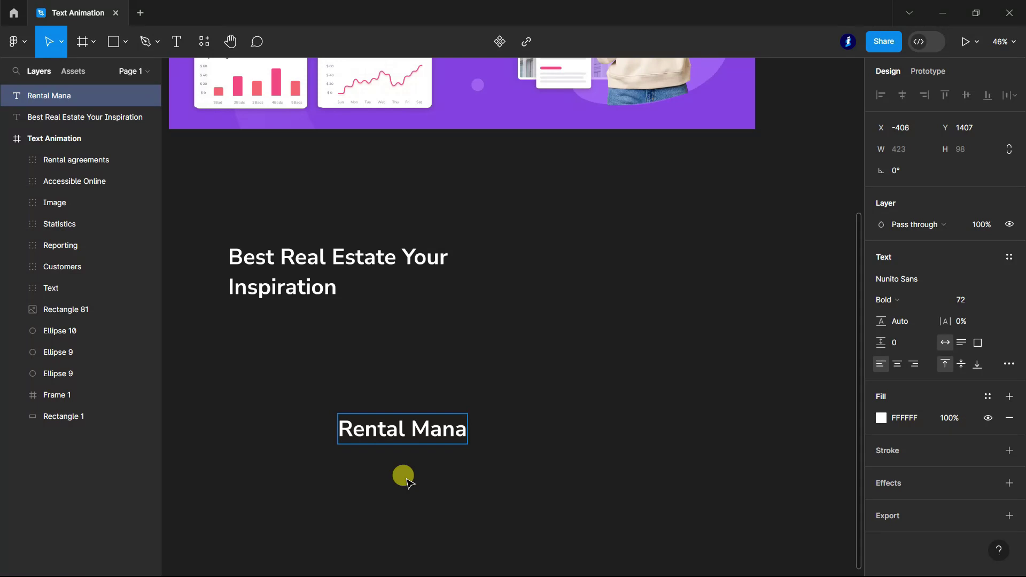
pyautogui.write('gment')
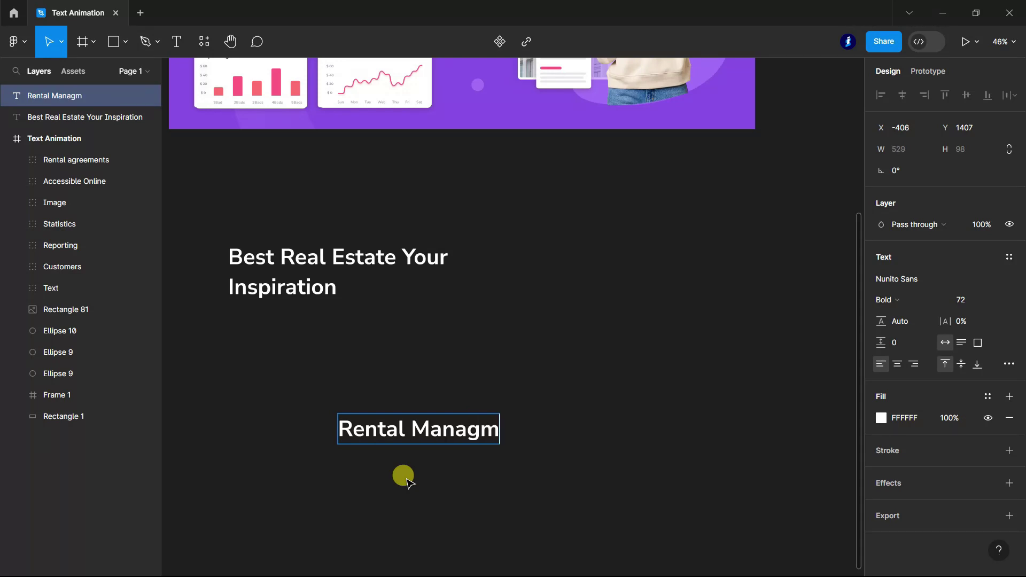
pyautogui.click(483, 429)
pyautogui.write('e')
# Step: Break the text into three lines: Rental, Management, System
pyautogui.click(543, 426)
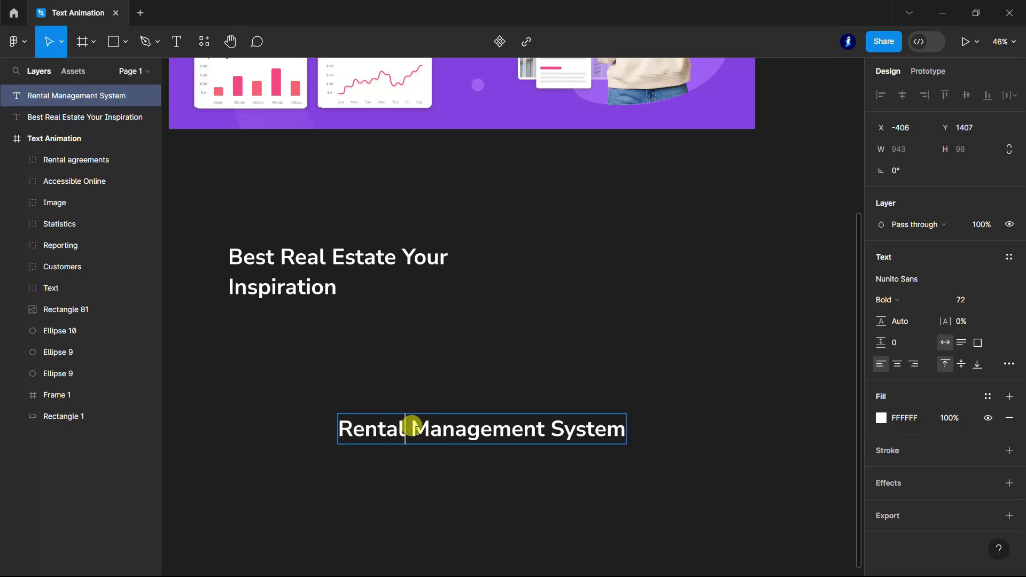
pyautogui.press('BackSpace')
pyautogui.press('Return')
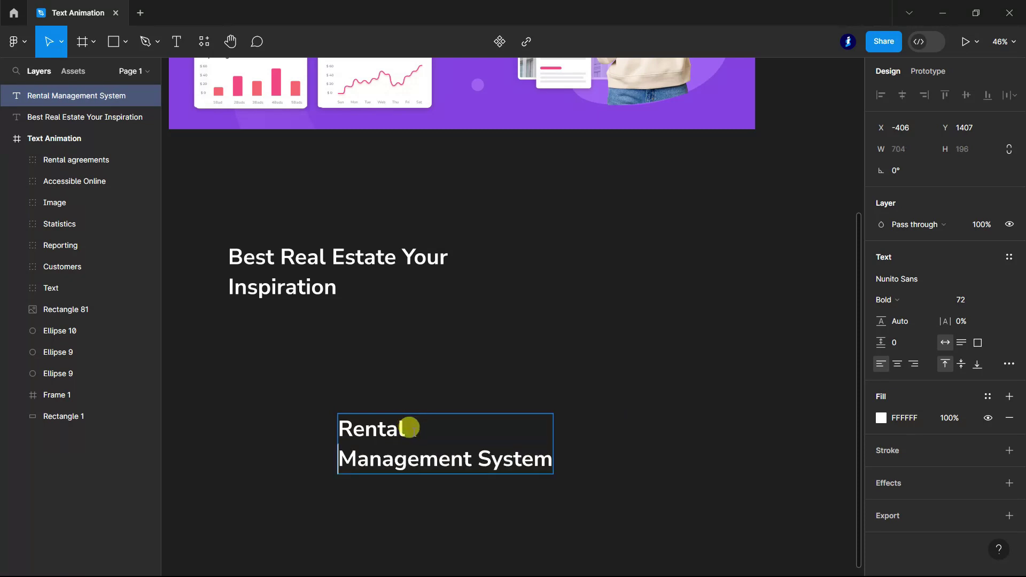
pyautogui.press('BackSpace')
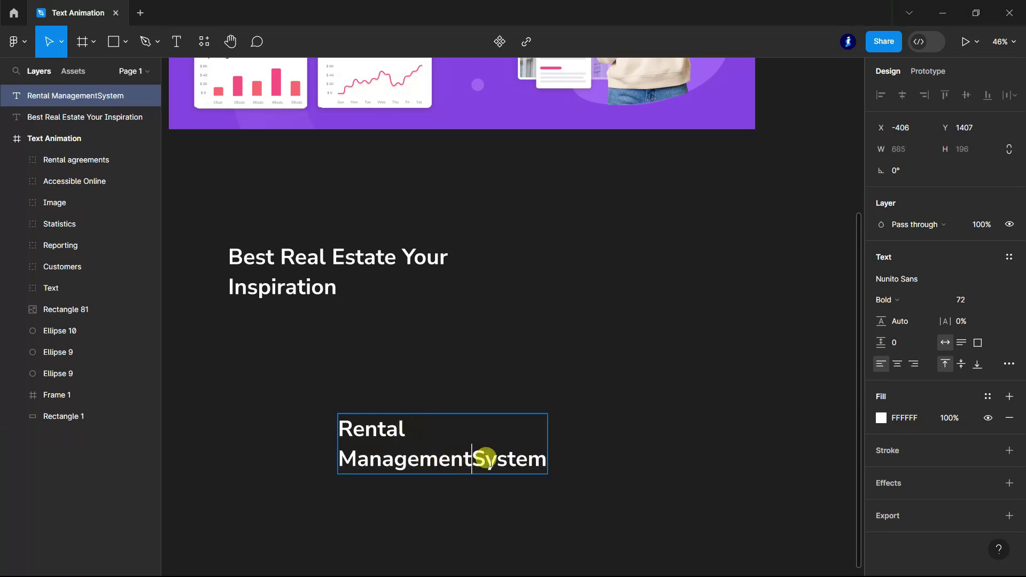
pyautogui.press('Return')
pyautogui.press('Escape')
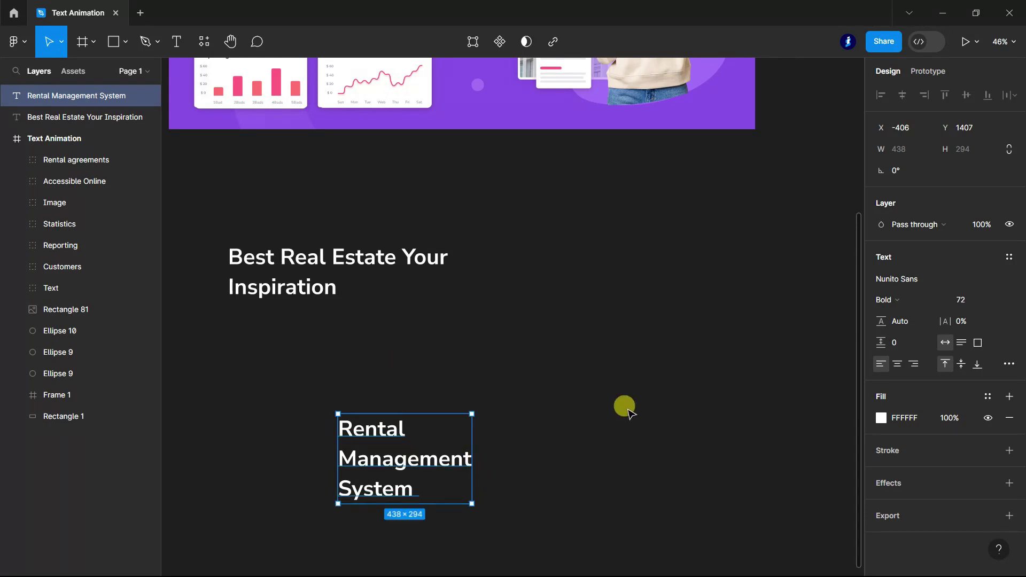
# Step: Drag the stacked text up beside 'Inspiration' so 'Rental' continues the headline's second line
pyautogui.scroll(-1, 488, 403)
pyautogui.scroll(1, 488, 404)
pyautogui.scroll(1, 484, 414)
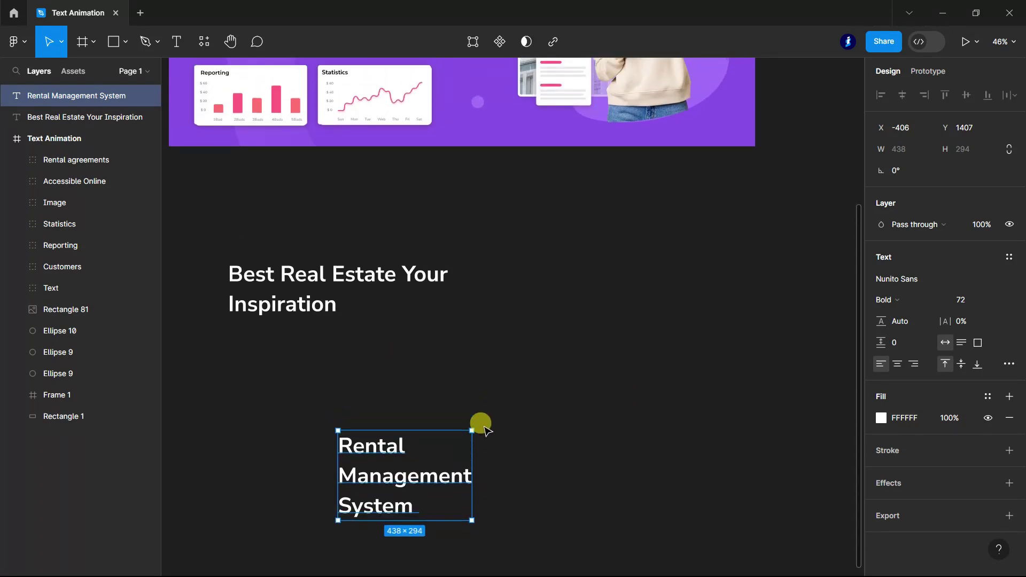
pyautogui.scroll(5, 481, 422)
pyautogui.scroll(-6, 484, 427)
pyautogui.scroll(-6, 481, 422)
pyautogui.scroll(4, 479, 419)
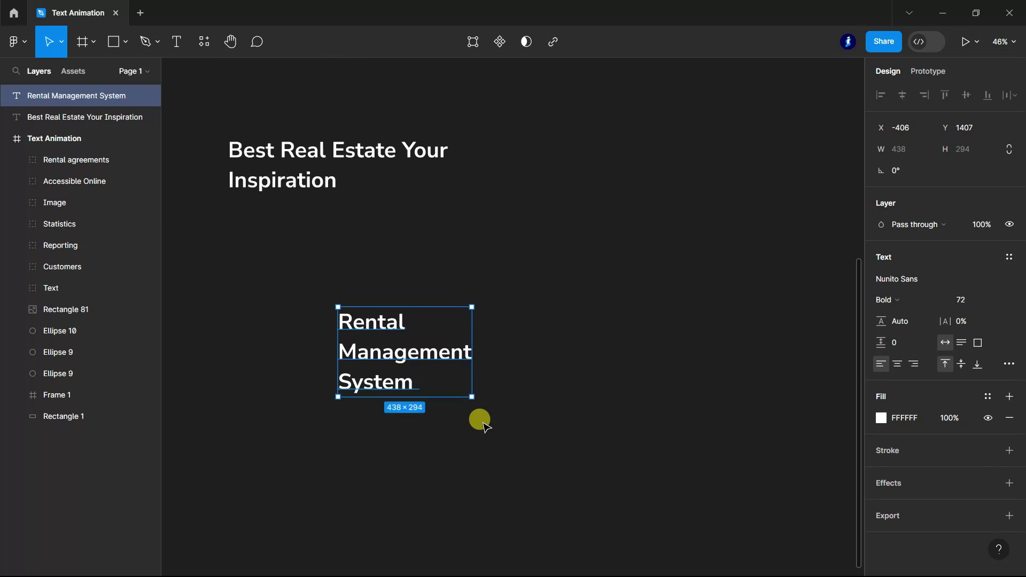
pyautogui.moveTo(374, 325); pyautogui.dragTo(392, 223)
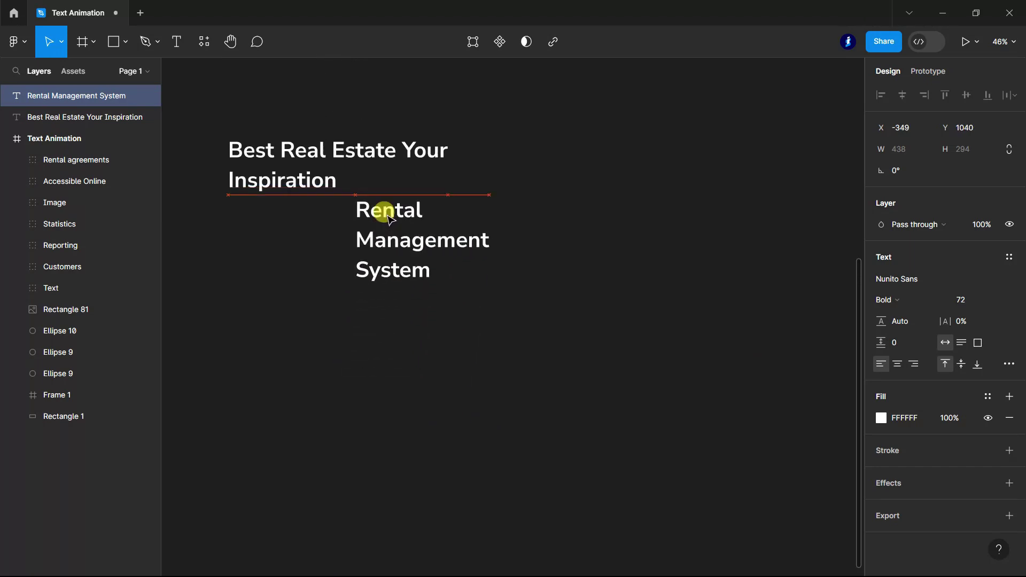
pyautogui.scroll(1, 385, 229)
pyautogui.keyDown('ctrl'); pyautogui.scroll(2, 347, 174); pyautogui.keyUp('ctrl')
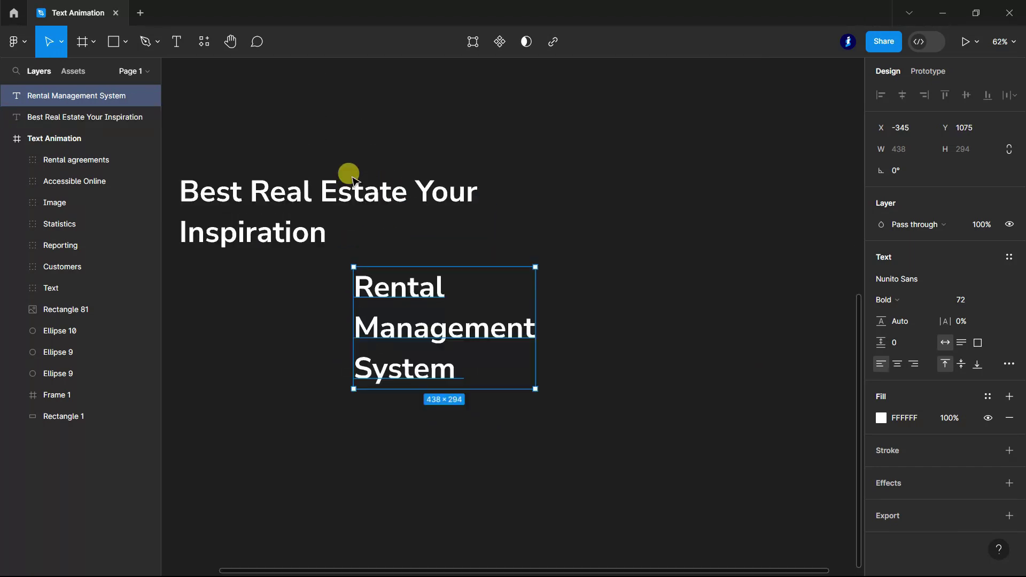
pyautogui.keyDown('ctrl'); pyautogui.scroll(1, 505, 231); pyautogui.keyUp('ctrl')
pyautogui.moveTo(456, 309); pyautogui.dragTo(442, 258)
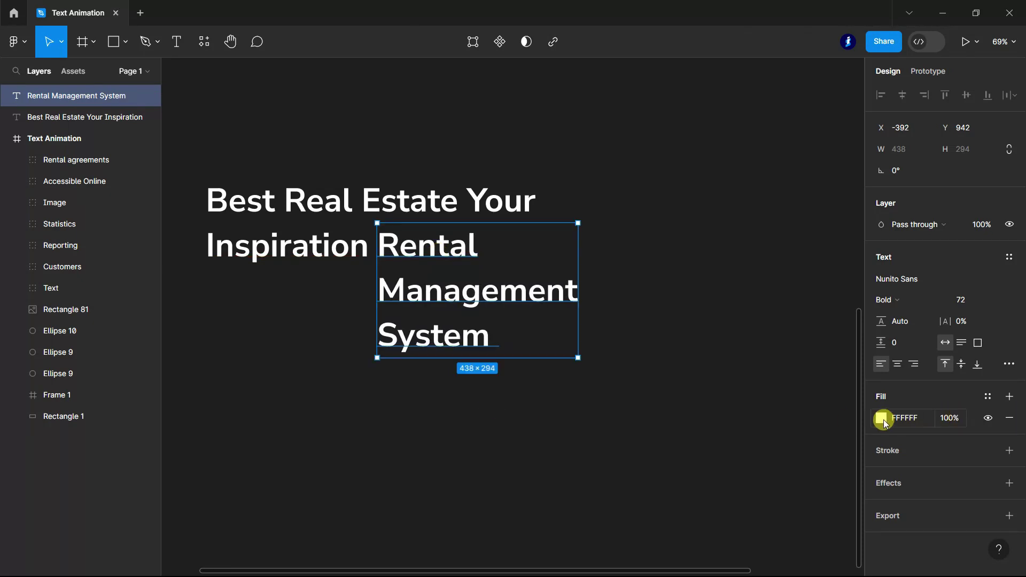
# Step: Set the Rental Management System text fill to pink F74780
pyautogui.click(882, 418)
pyautogui.click(769, 504)
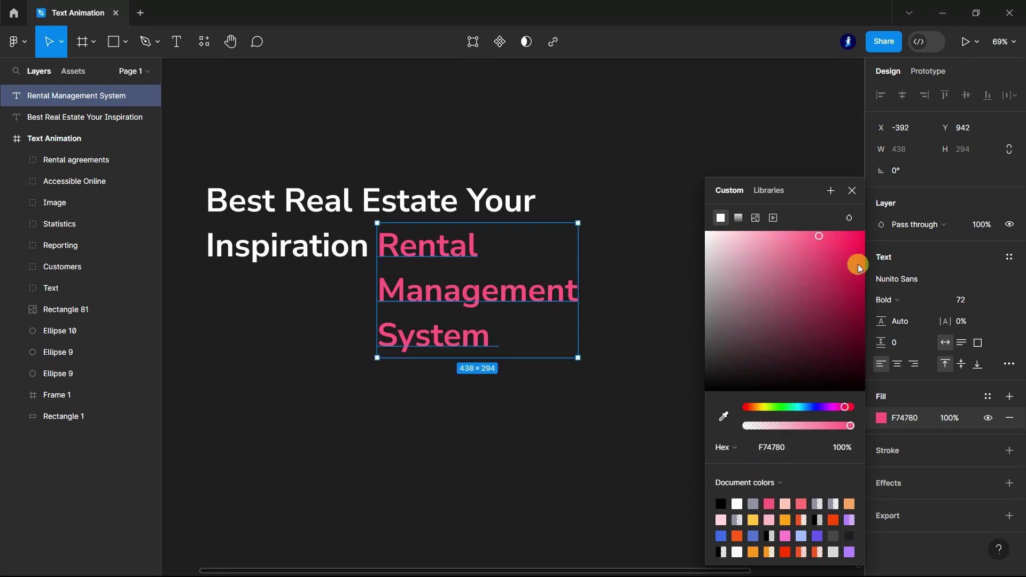
pyautogui.click(852, 191)
pyautogui.keyDown('ctrl'); pyautogui.scroll(-3, 668, 358); pyautogui.keyUp('ctrl')
pyautogui.keyDown('ctrl'); pyautogui.scroll(-1, 641, 416); pyautogui.keyUp('ctrl')
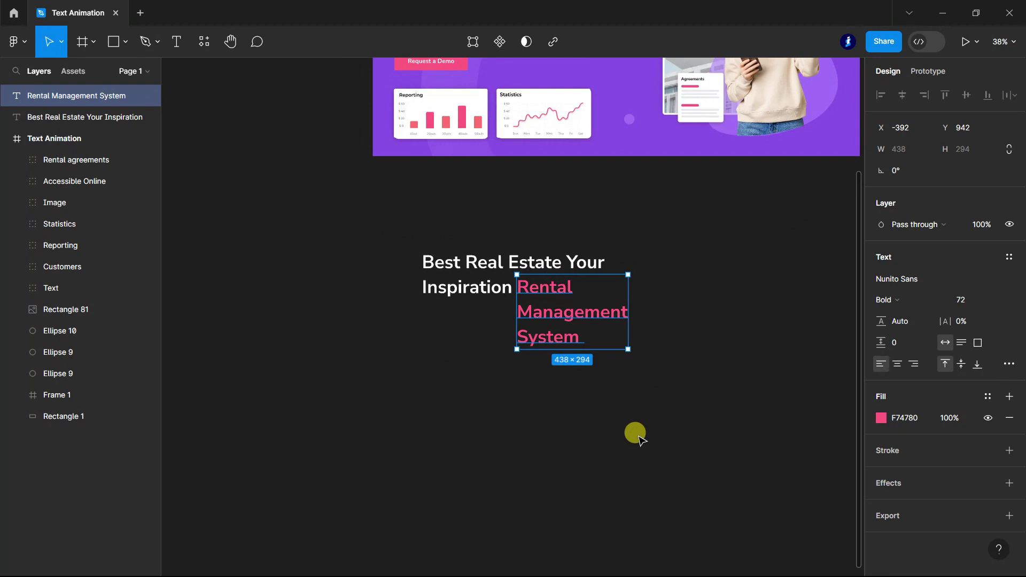
pyautogui.scroll(1, 634, 433)
pyautogui.scroll(1, 638, 432)
pyautogui.keyDown('ctrl'); pyautogui.scroll(2, 618, 396); pyautogui.keyUp('ctrl')
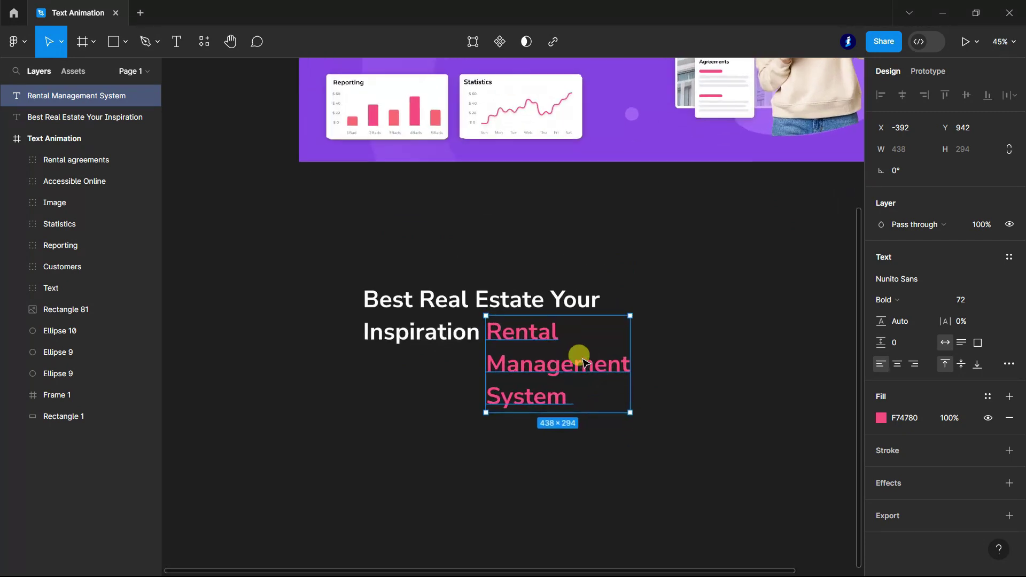
pyautogui.keyDown('ctrl'); pyautogui.scroll(2, 579, 359); pyautogui.keyUp('ctrl')
pyautogui.keyDown('ctrl'); pyautogui.scroll(1, 682, 351); pyautogui.keyUp('ctrl')
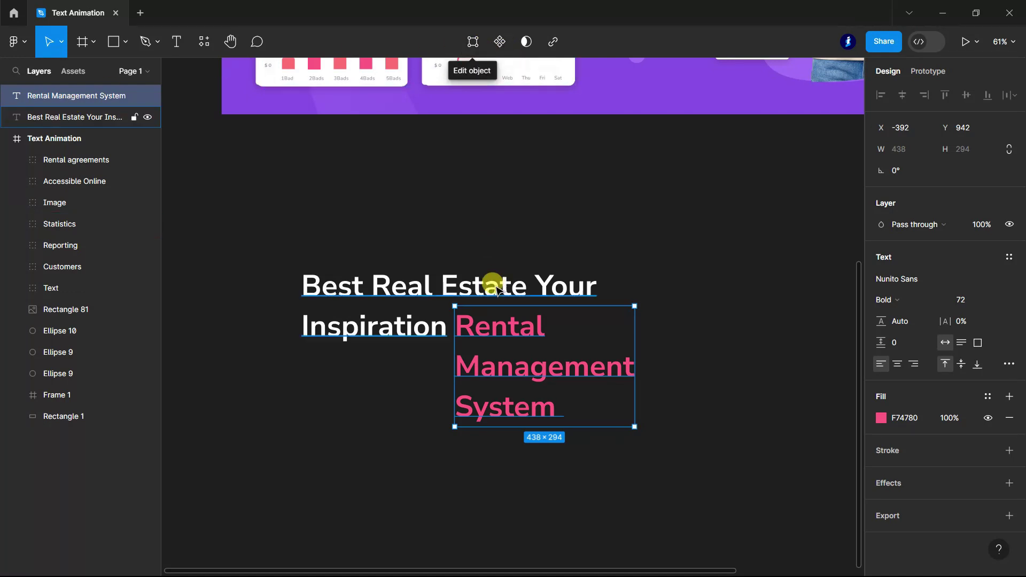
# Step: Frame the pink text as Frame 2, then collapse and select Frame 2 in Layers
pyautogui.rightClick(509, 337)
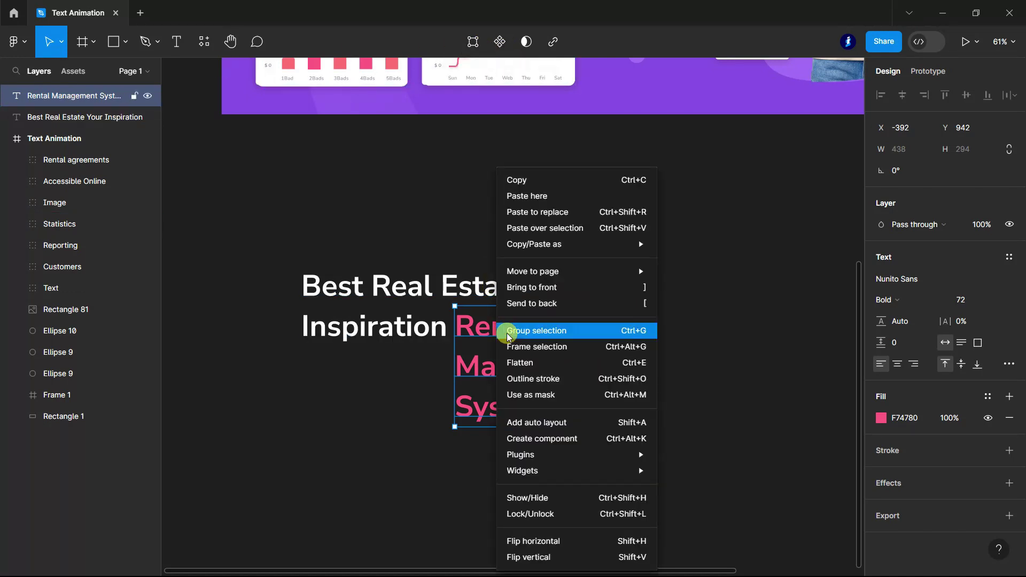
pyautogui.click(516, 347)
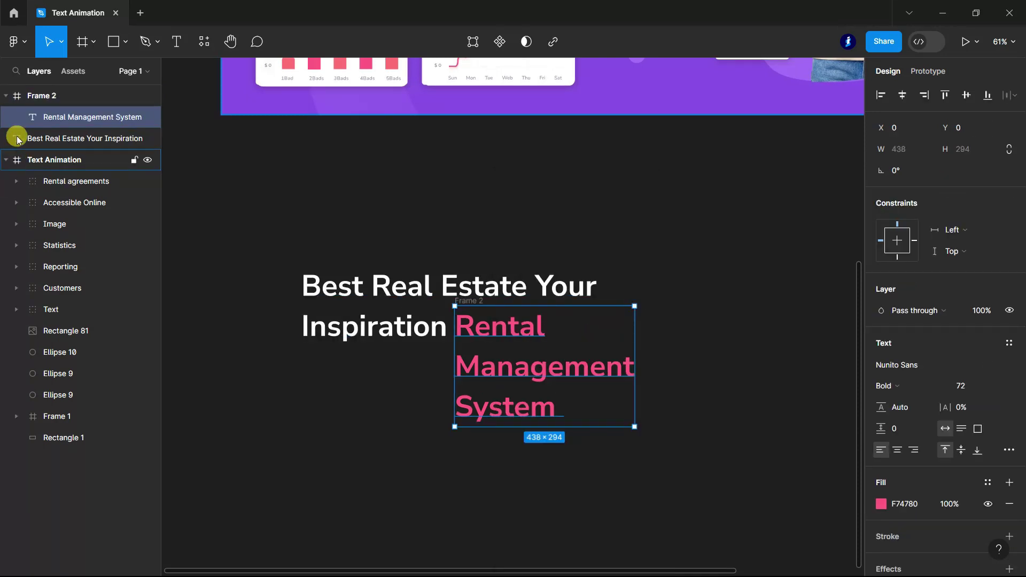
pyautogui.moveTo(42, 95)
pyautogui.click(8, 97)
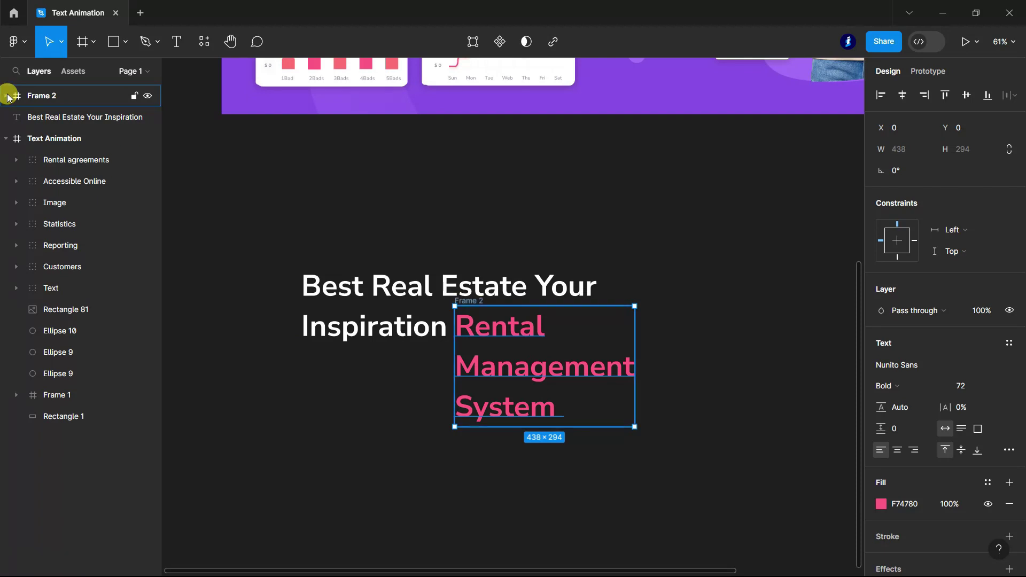
pyautogui.click(35, 96)
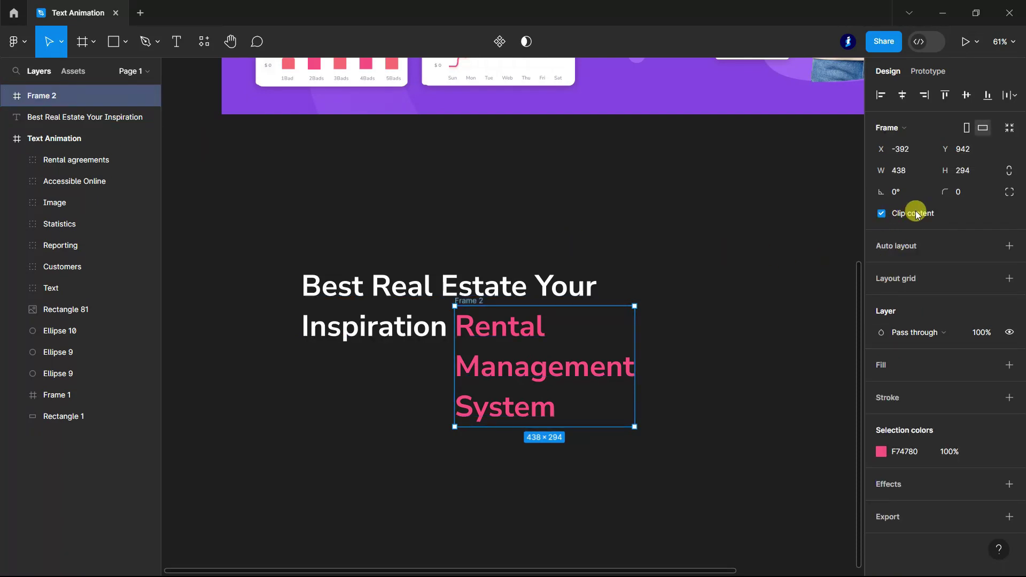
# Step: Crop Frame 2 to 438×98 so only the pink word 'Rental' is visible
pyautogui.moveTo(577, 427); pyautogui.dragTo(578, 348)
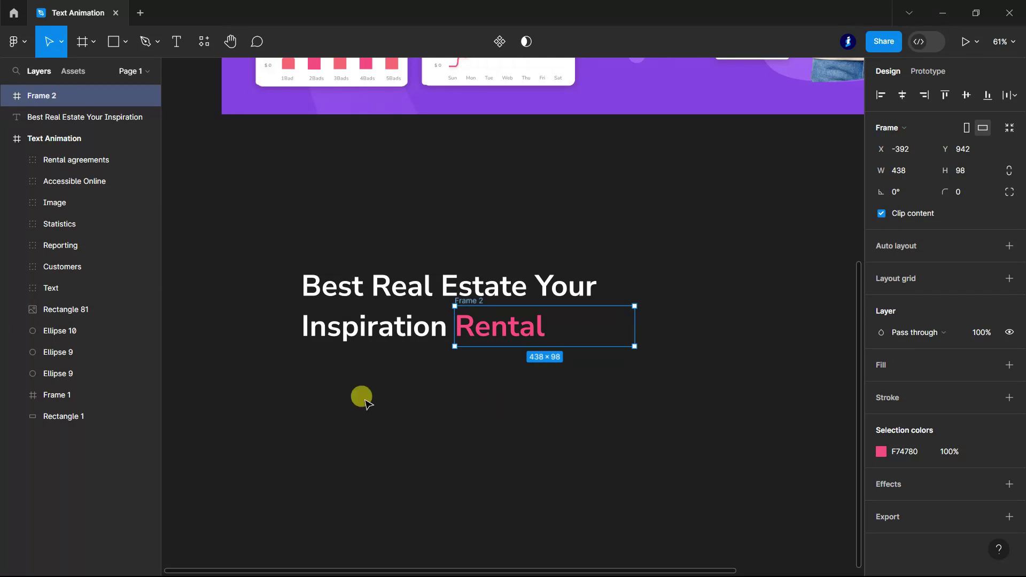
pyautogui.moveTo(274, 235); pyautogui.dragTo(628, 397)
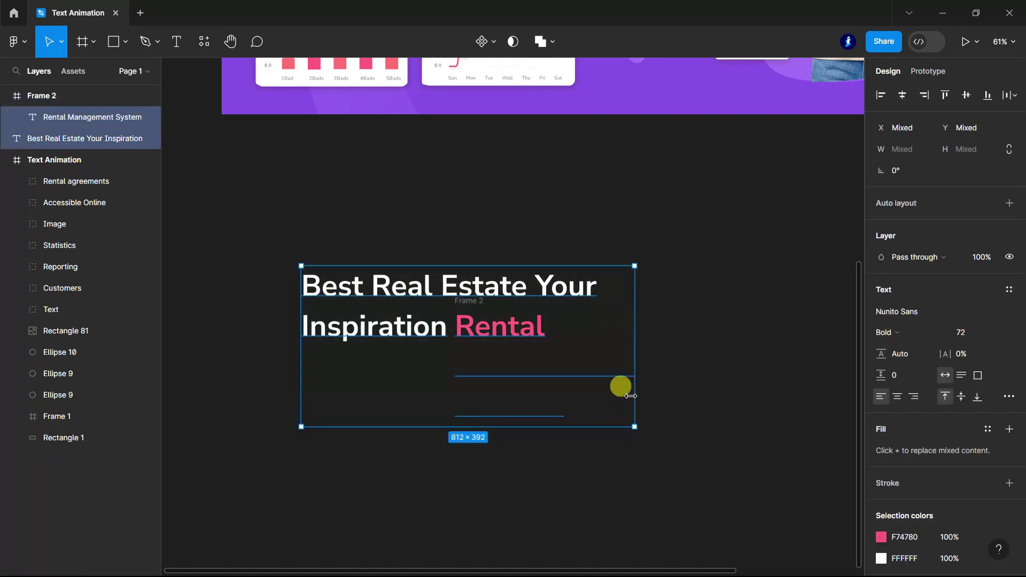
# Step: Select Frame 2 and the white headline and frame them together as Frame 3 (812×196)
pyautogui.moveTo(48, 95)
pyautogui.click(39, 96)
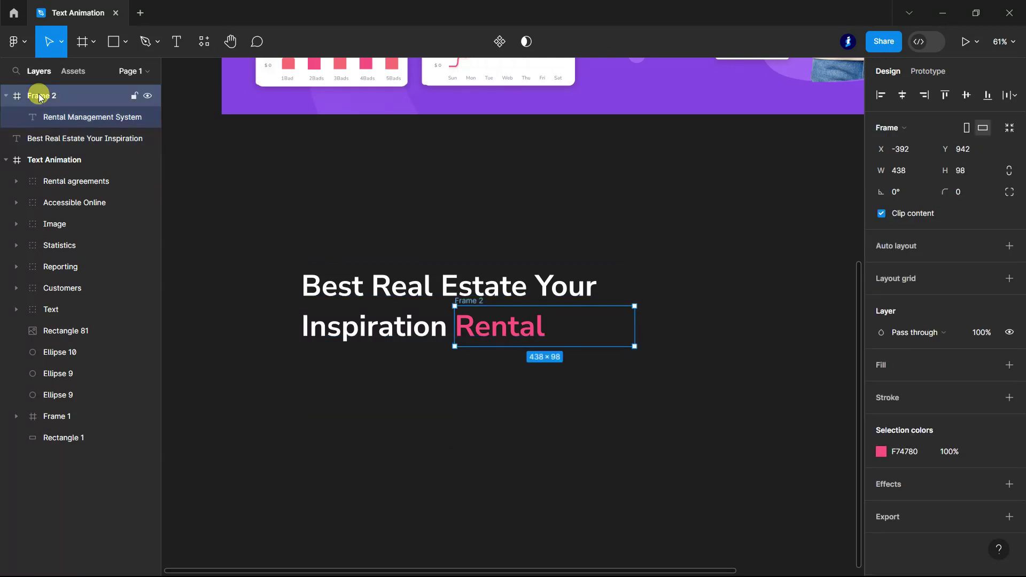
pyautogui.keyDown('shift'); pyautogui.click(39, 138); pyautogui.keyUp('shift')
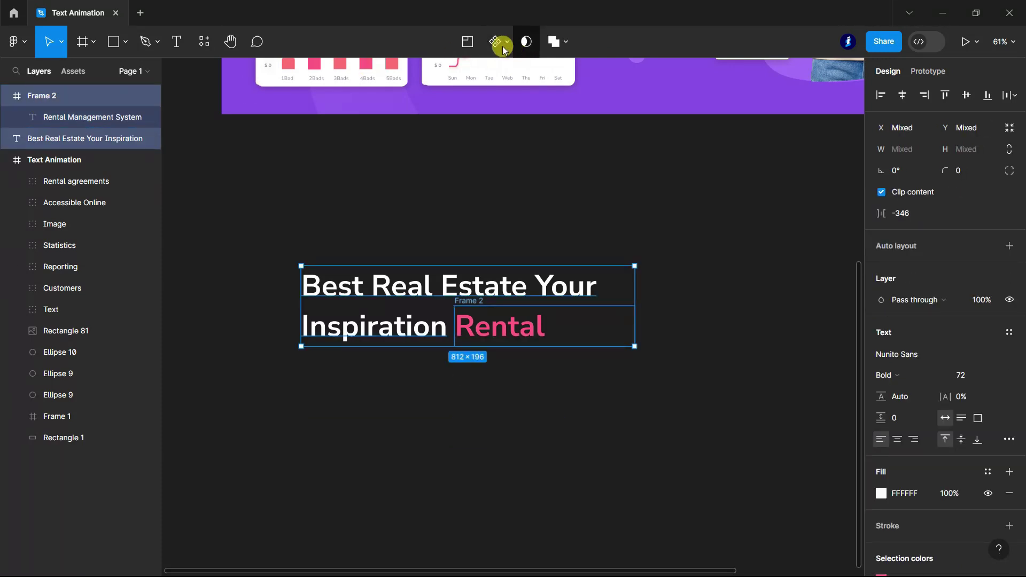
pyautogui.rightClick(411, 291)
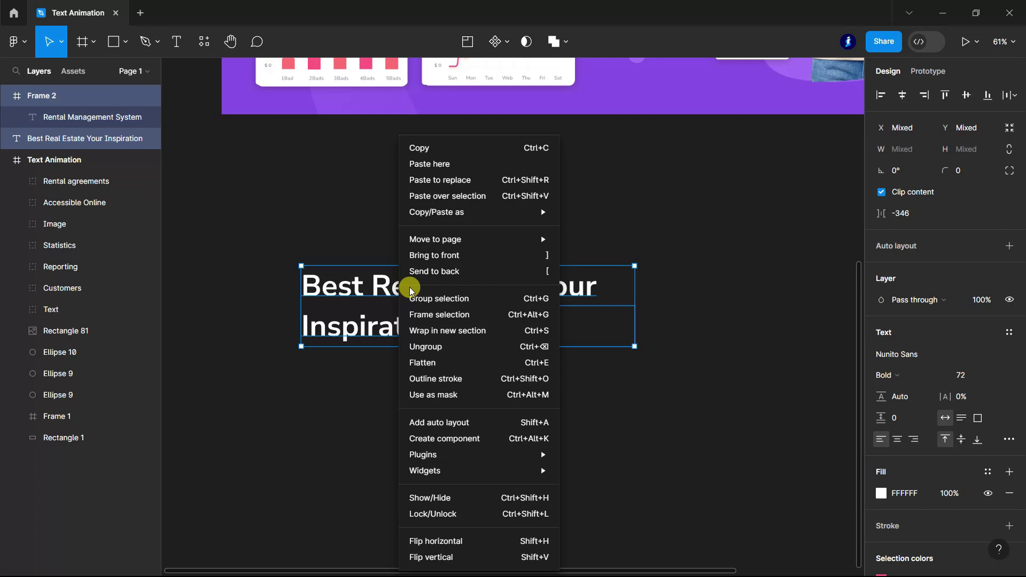
pyautogui.click(443, 316)
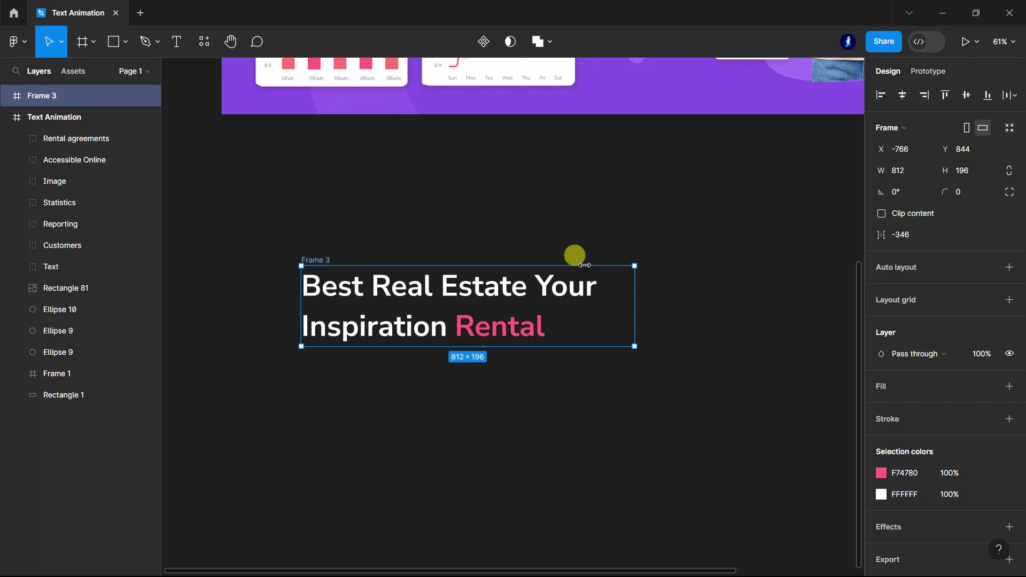
# Step: Duplicate Frame 3 below as Frame 4 and nudge its pink text up to reveal 'Management'
pyautogui.scroll(-2, 540, 217)
pyautogui.scroll(-1, 539, 216)
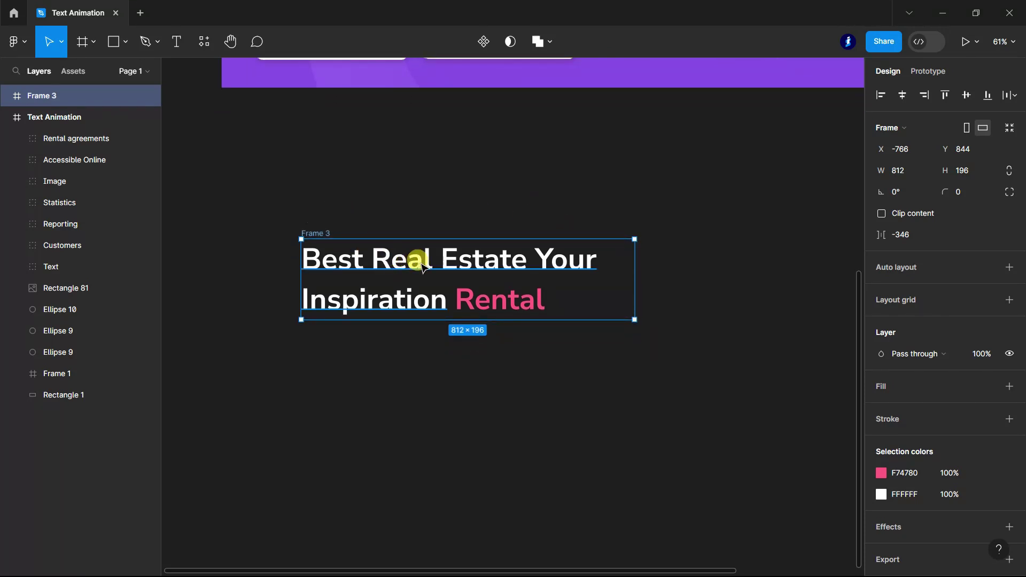
pyautogui.moveTo(422, 267); pyautogui.dragTo(425, 375)
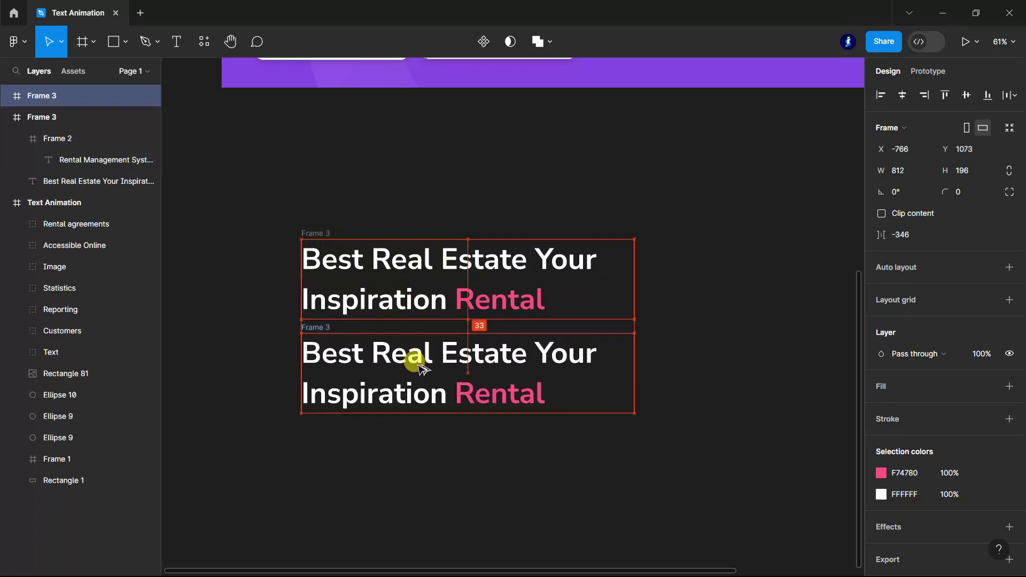
pyautogui.click(425, 375)
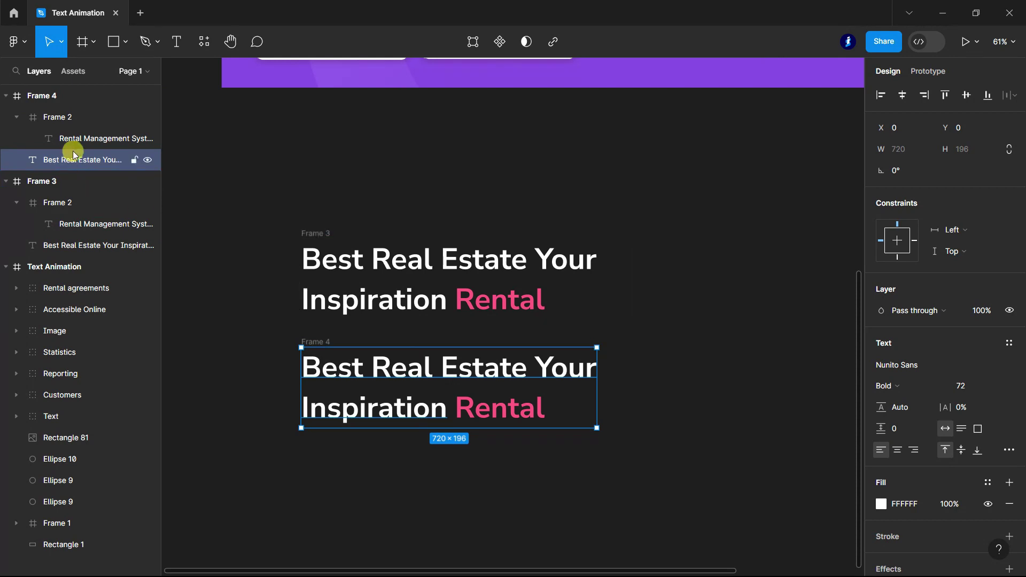
pyautogui.doubleClick(517, 413)
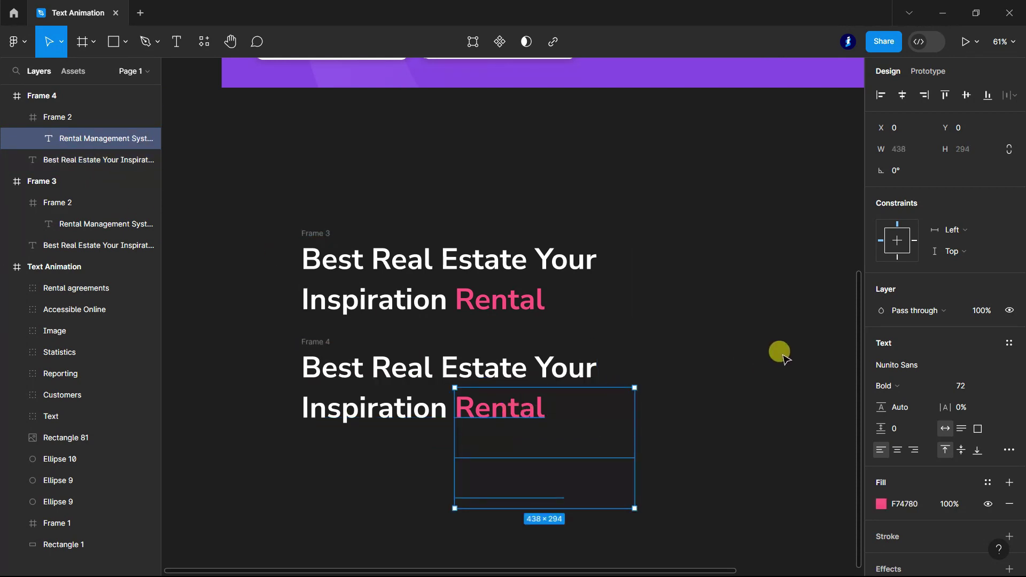
pyautogui.press('Up')
pyautogui.press('Up')
pyautogui.press('Up')
pyautogui.press('Up')
pyautogui.press('Up')
pyautogui.press('Up')
pyautogui.press('Up')
pyautogui.press('Up')
pyautogui.press('Up')
pyautogui.press('Up')
pyautogui.press('Up')
pyautogui.press('Up')
pyautogui.press('Up')
pyautogui.press('Up')
pyautogui.press('Up')
pyautogui.press('Up')
pyautogui.press('Up')
pyautogui.press('Up')
pyautogui.press('Up')
pyautogui.press('Up')
pyautogui.press('Up')
pyautogui.press('Up')
pyautogui.scroll(2, 558, 271)
pyautogui.scroll(-5, 723, 389)
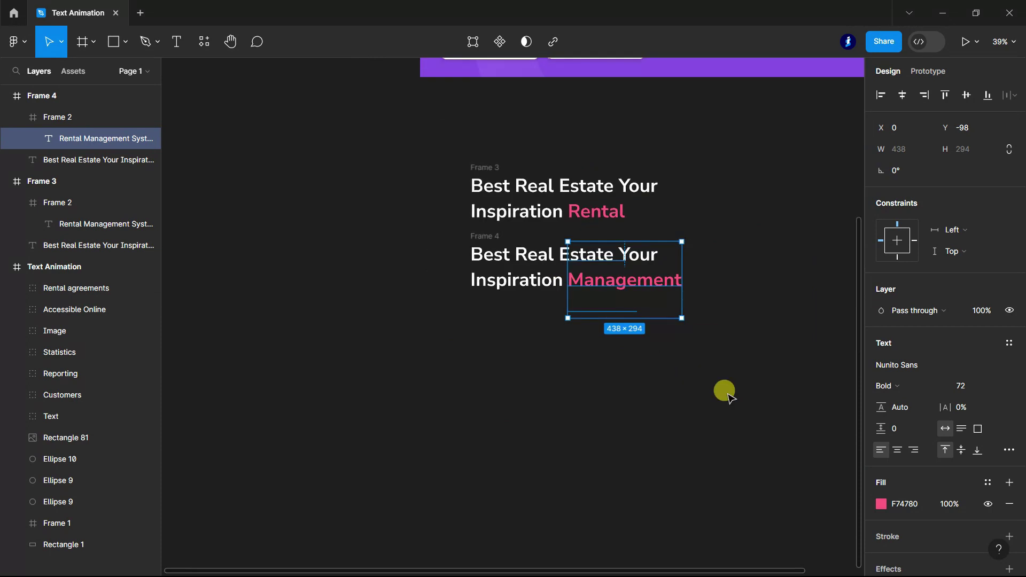
pyautogui.click(732, 385)
pyautogui.scroll(1, 746, 378)
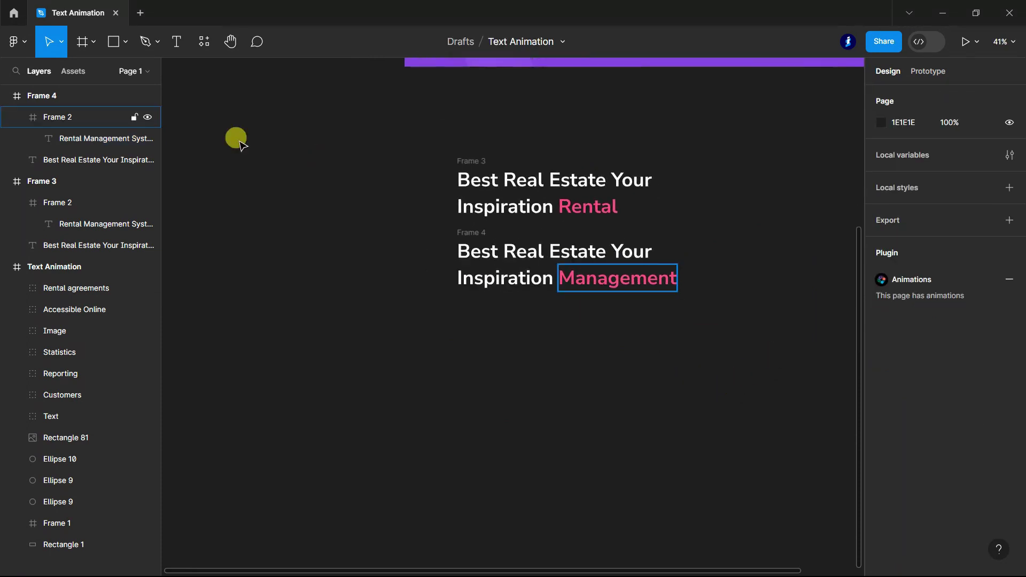
# Step: Duplicate Frame 4 below itself to create Frame 5
pyautogui.click(9, 119)
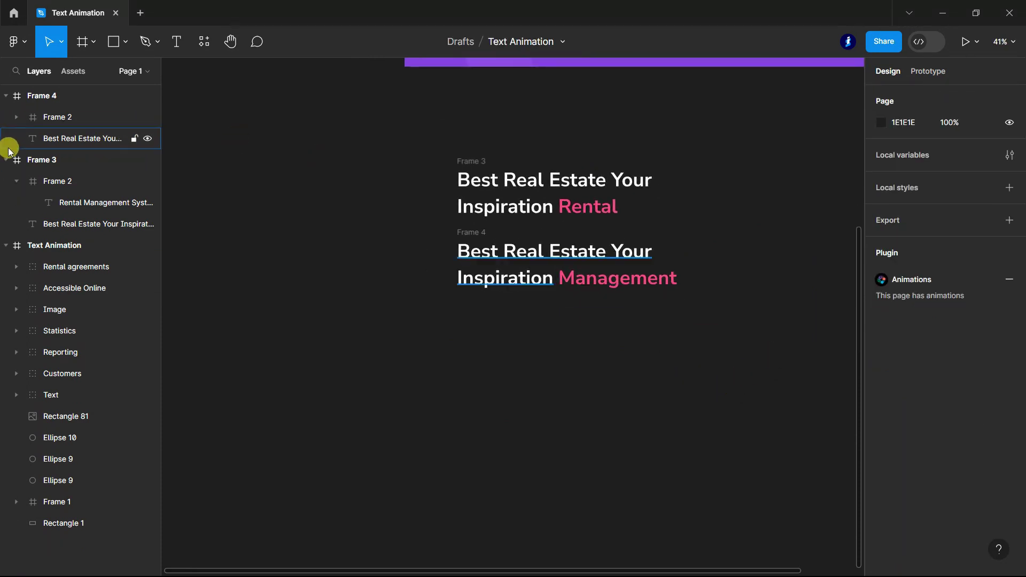
pyautogui.click(8, 160)
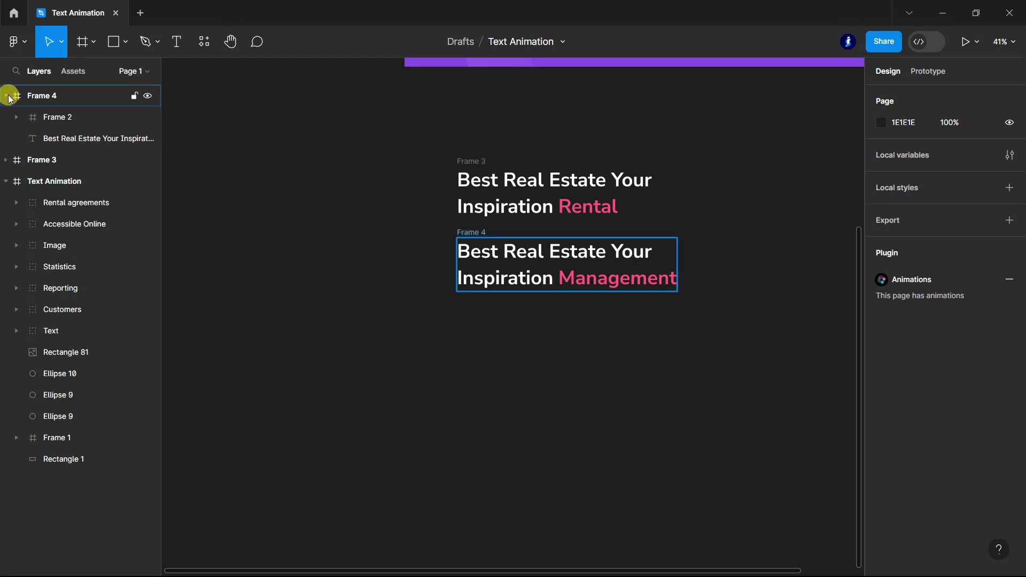
pyautogui.click(6, 96)
pyautogui.click(39, 95)
pyautogui.moveTo(524, 252); pyautogui.dragTo(542, 331)
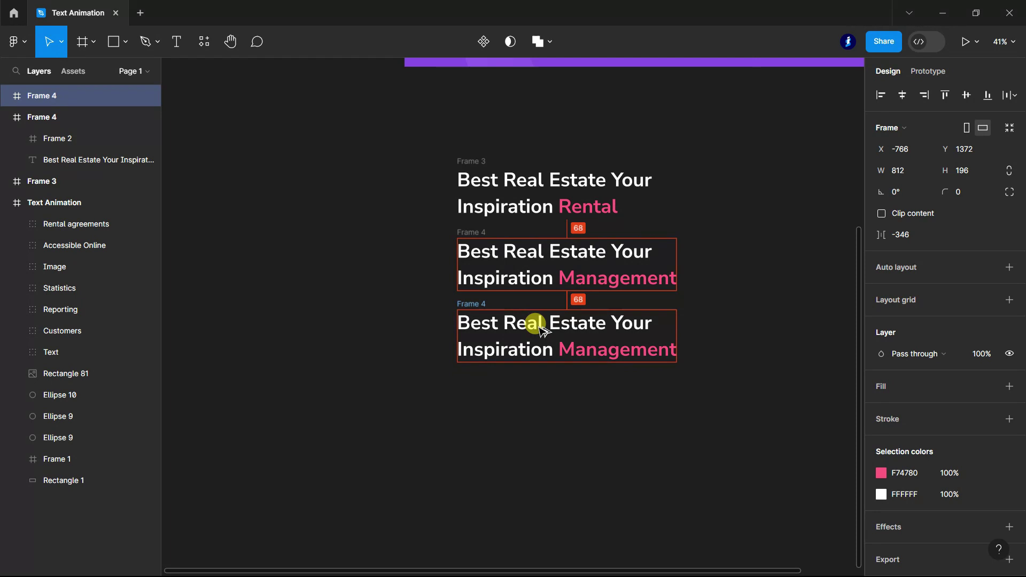
# Step: Shift Frame 5's pink Rental Management System text up until System shows
pyautogui.click(5, 116)
pyautogui.click(6, 97)
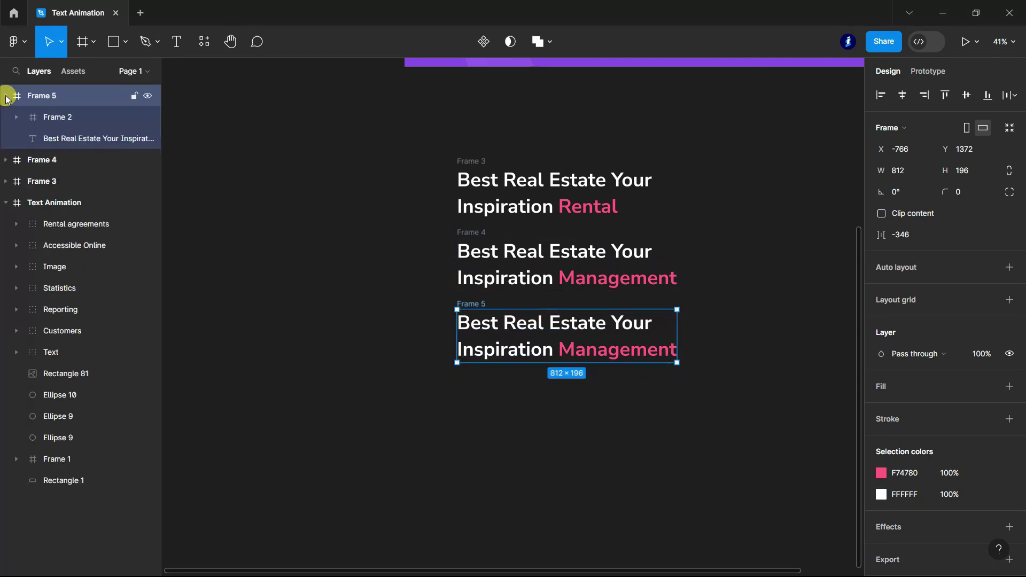
pyautogui.click(62, 139)
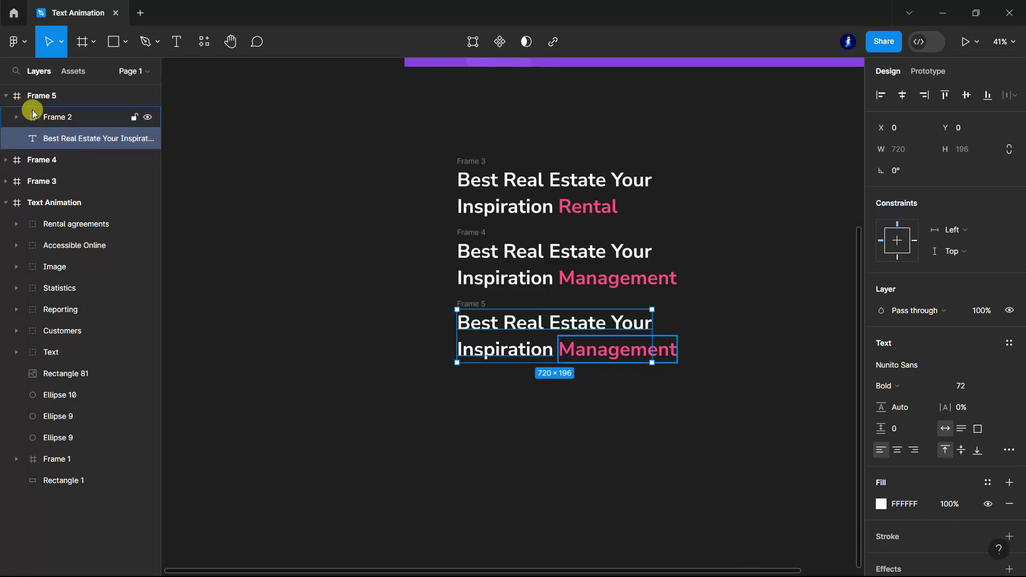
pyautogui.click(17, 117)
pyautogui.click(53, 139)
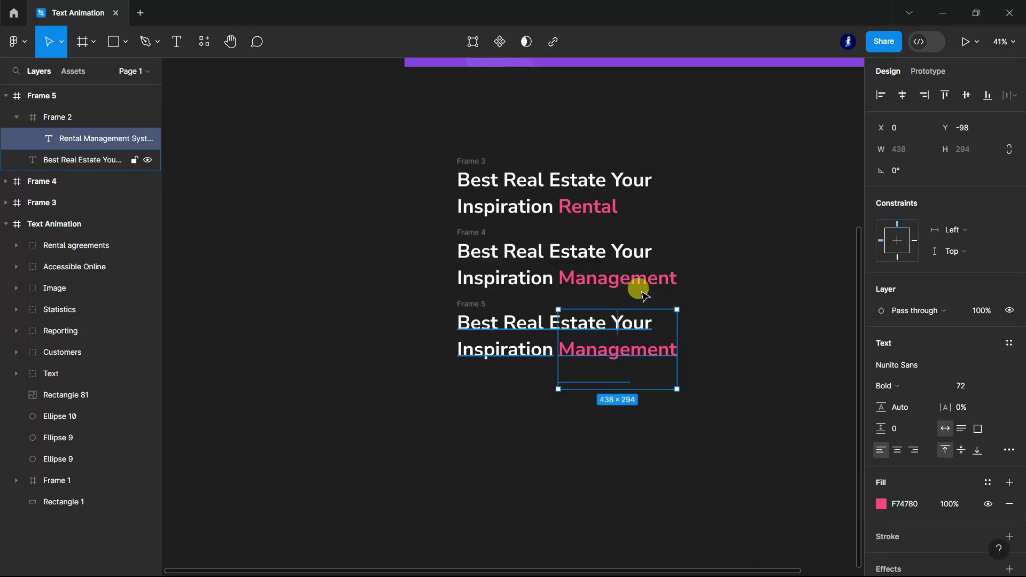
pyautogui.hotkey('shift', 'Up')
pyautogui.hotkey('shift', 'Up')
pyautogui.hotkey('shift', 'Up')
pyautogui.hotkey('shift', 'Up')
pyautogui.press('Up')
pyautogui.press('Up')
pyautogui.press('Up')
pyautogui.hotkey('shift', 'Up')
pyautogui.hotkey('shift', 'Up')
pyautogui.hotkey('shift', 'Up')
pyautogui.hotkey('shift', 'Up')
pyautogui.press('Up')
pyautogui.press('Up')
pyautogui.press('Up')
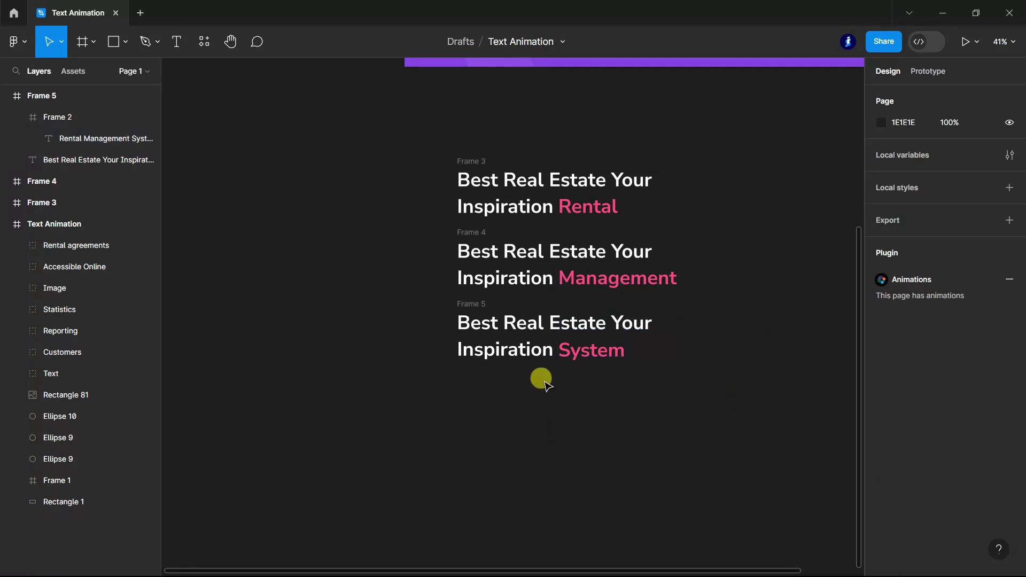
# Step: Collapse the expanded frame groups in Layers and select Frame 3, the Rental frame
pyautogui.scroll(-2, 542, 377)
pyautogui.click(5, 95)
pyautogui.click(6, 160)
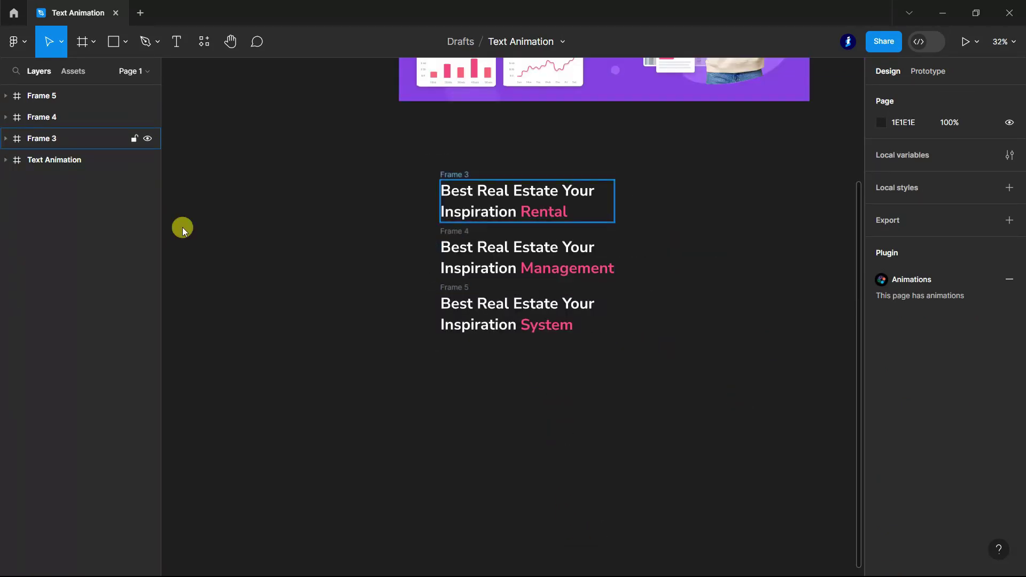
pyautogui.scroll(2, 626, 439)
pyautogui.scroll(2, 626, 440)
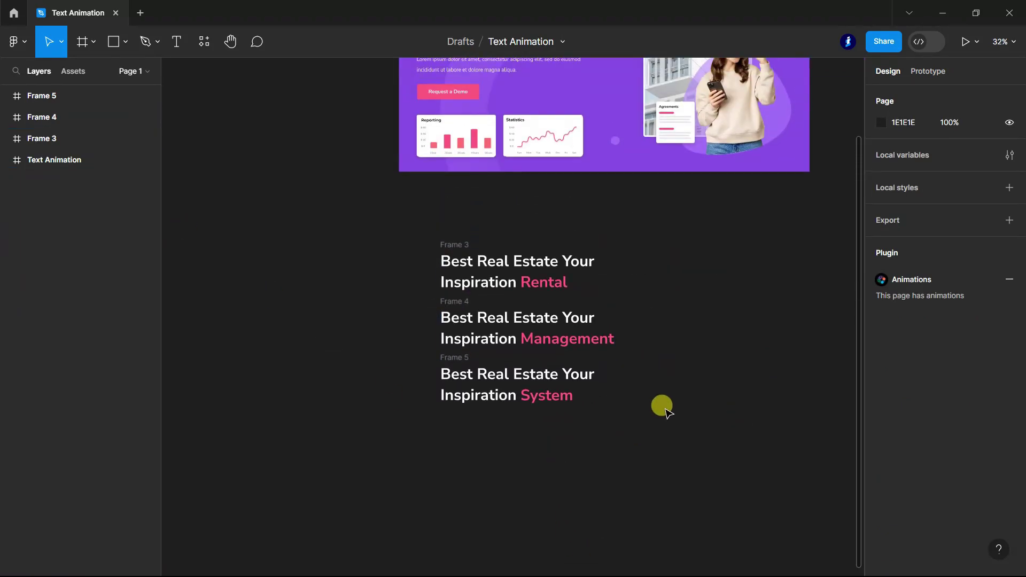
pyautogui.scroll(2, 470, 304)
pyautogui.scroll(2, 476, 268)
pyautogui.scroll(1, 476, 268)
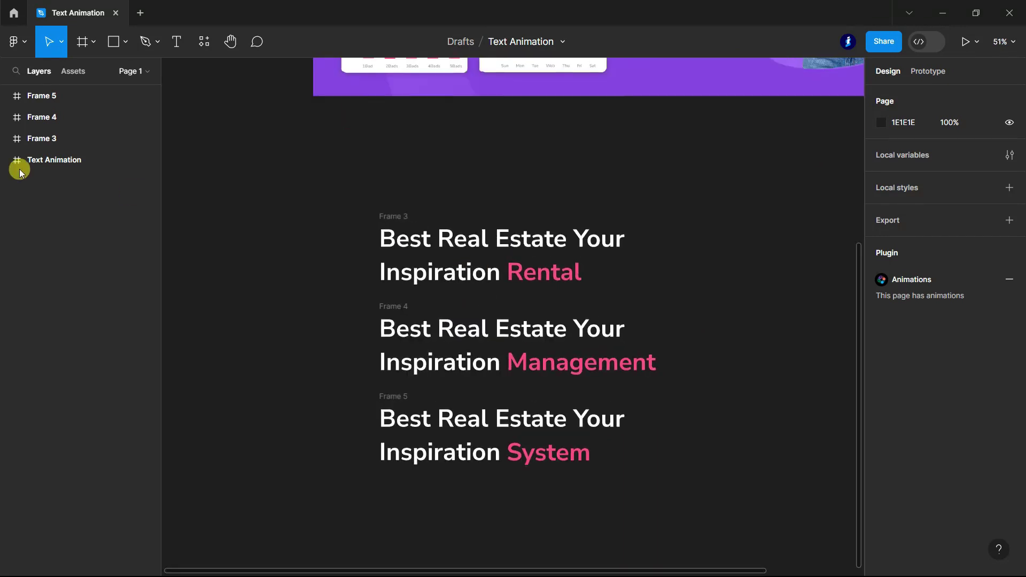
pyautogui.click(41, 138)
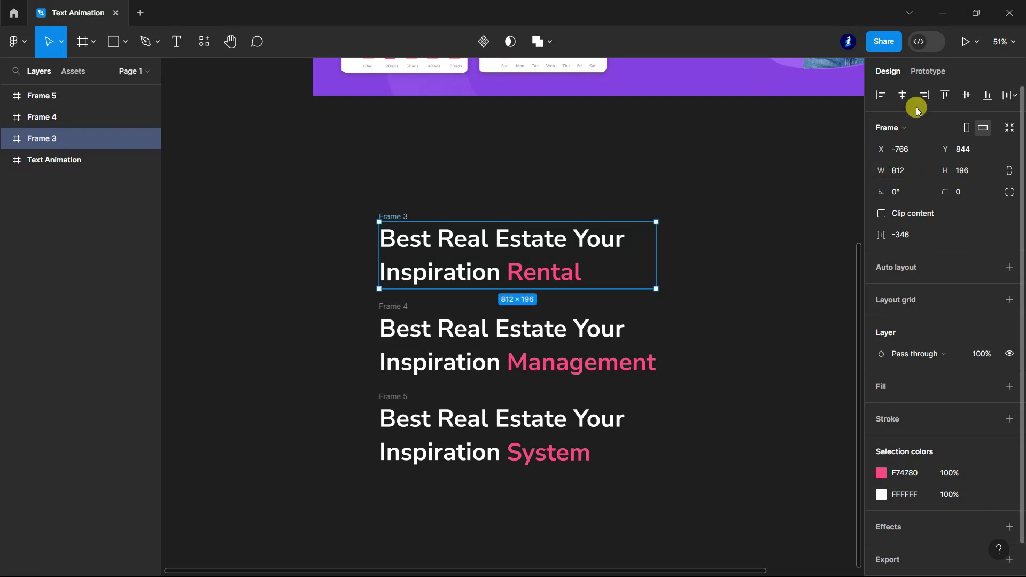
# Step: Link Frame 3 to Frame 4 with an After delay trigger and Ease in and out back easing
pyautogui.click(927, 73)
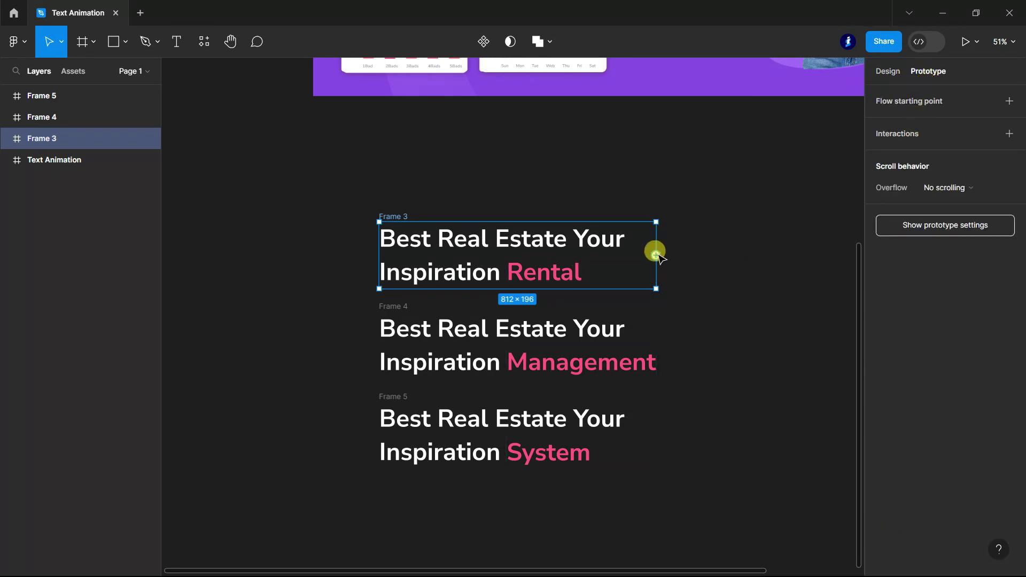
pyautogui.moveTo(656, 255); pyautogui.dragTo(643, 342)
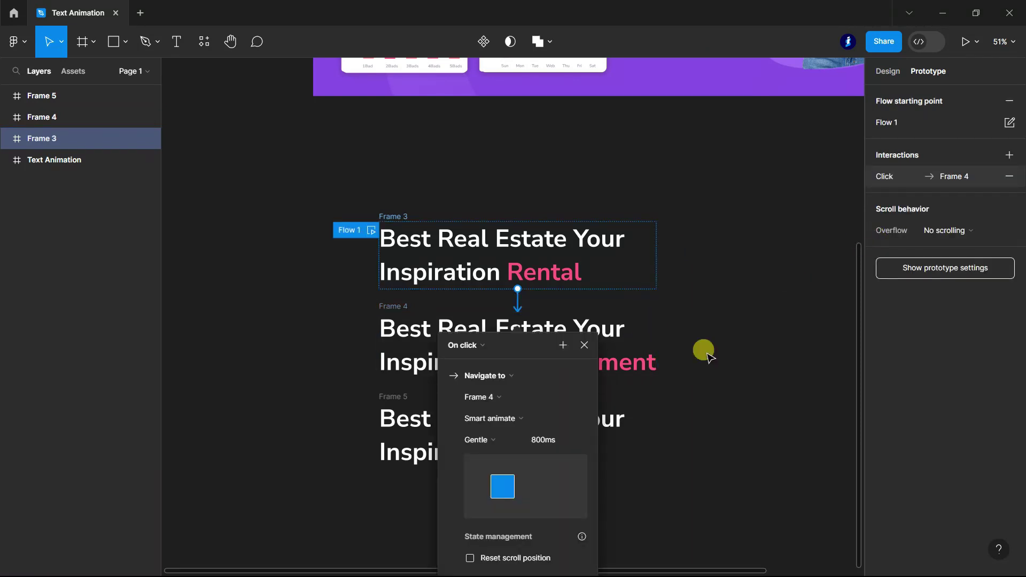
pyautogui.scroll(-1, 518, 293)
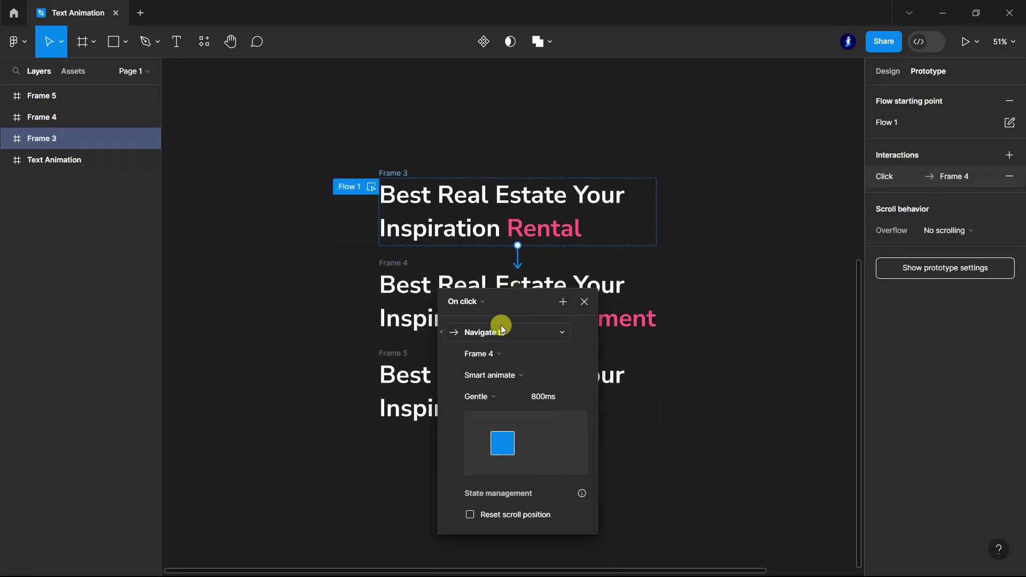
pyautogui.click(484, 302)
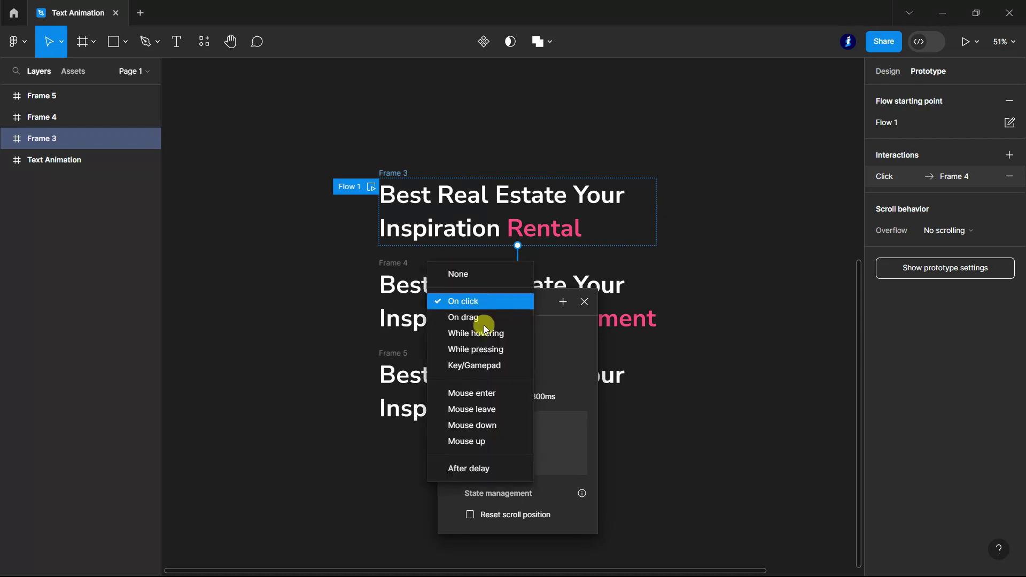
pyautogui.click(464, 468)
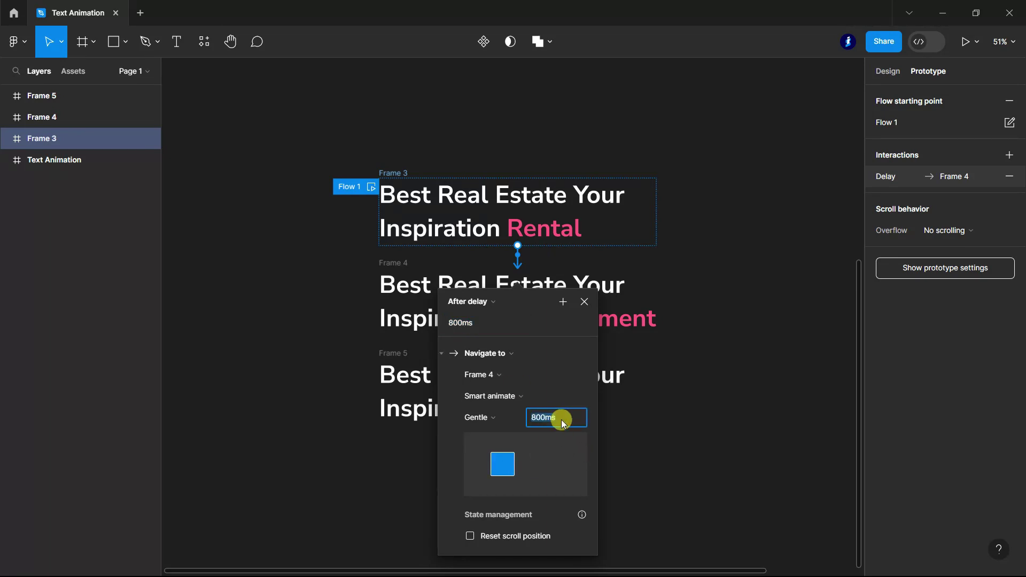
pyautogui.click(517, 420)
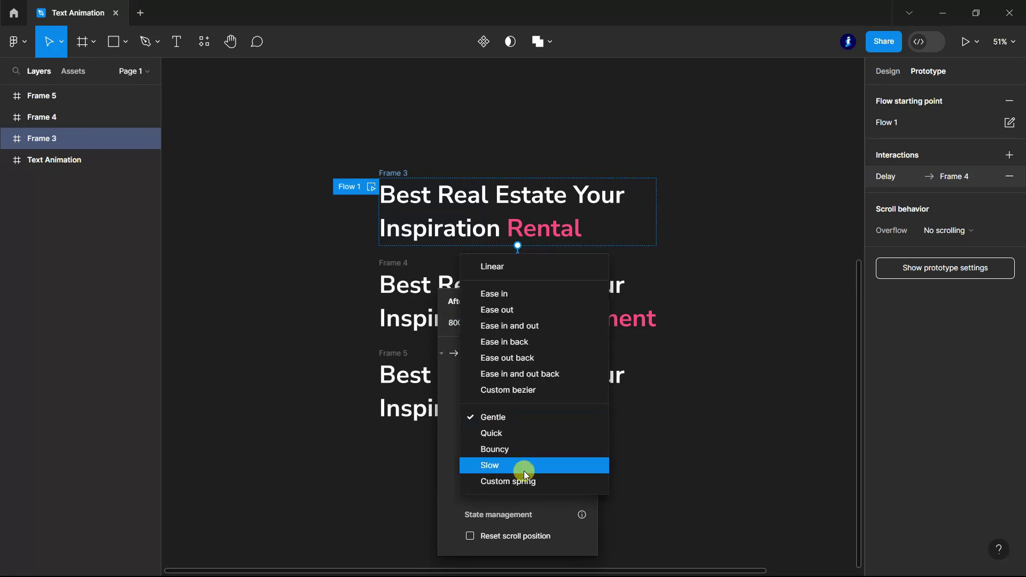
pyautogui.click(551, 374)
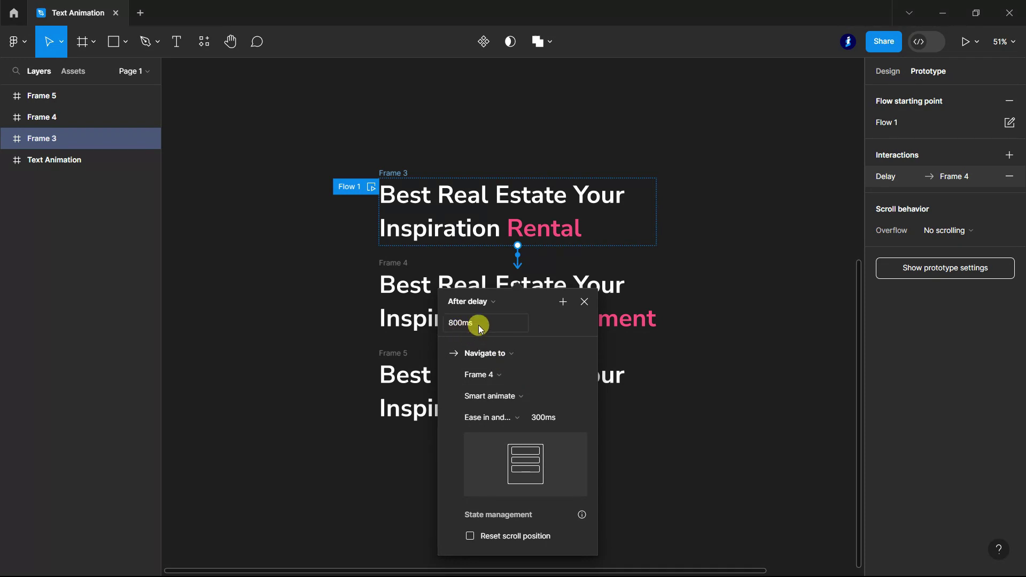
pyautogui.click(584, 301)
# Step: Connect Frame 4 to Frame 5 with an After delay trigger
pyautogui.click(57, 117)
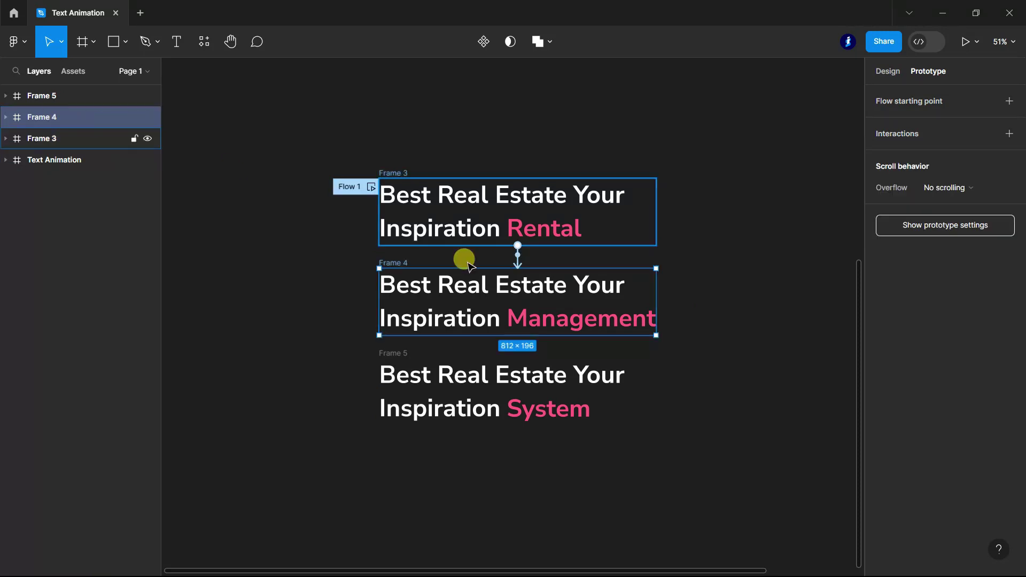
pyautogui.moveTo(655, 302); pyautogui.dragTo(550, 382)
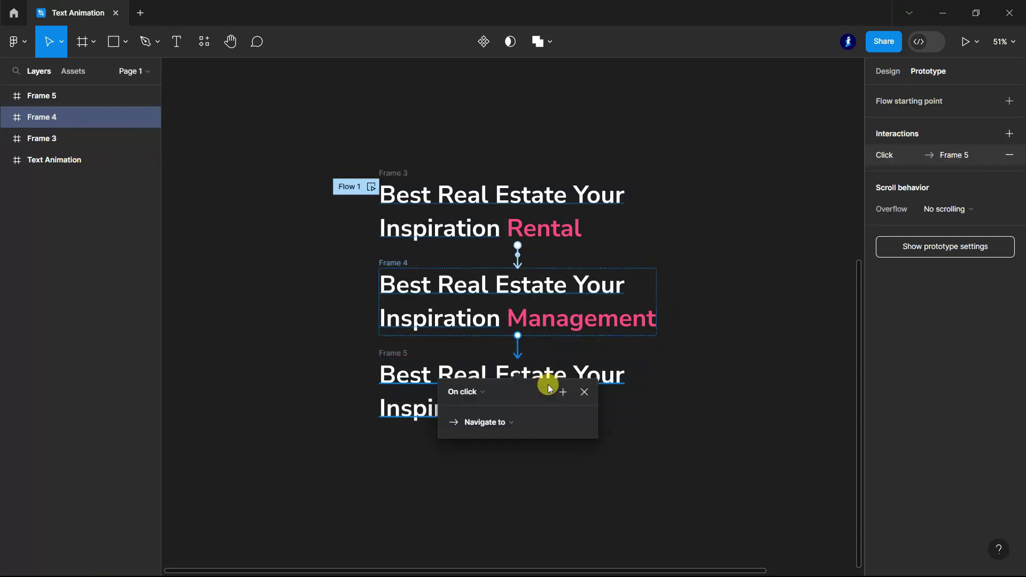
pyautogui.scroll(-2, 511, 450)
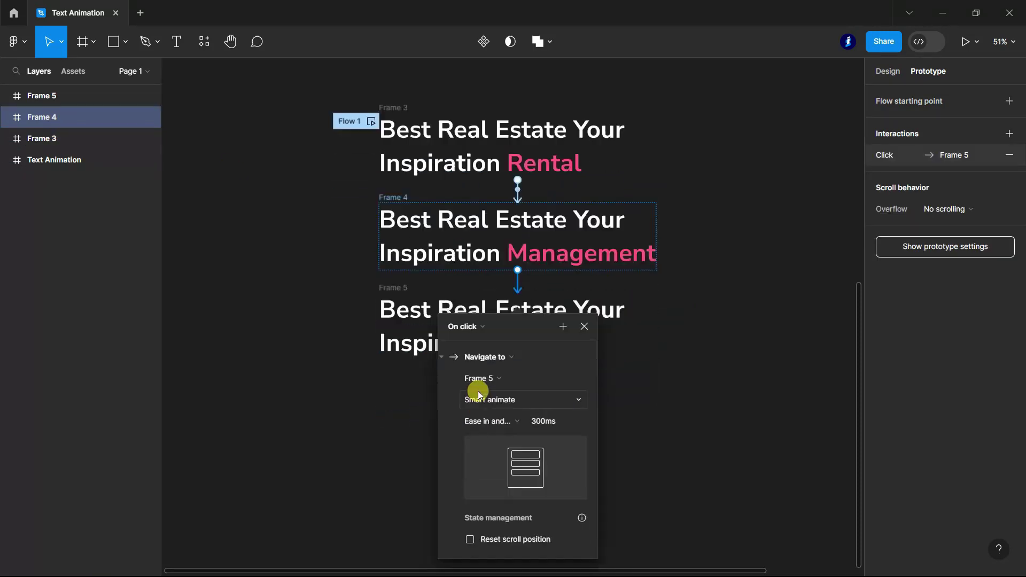
pyautogui.click(481, 327)
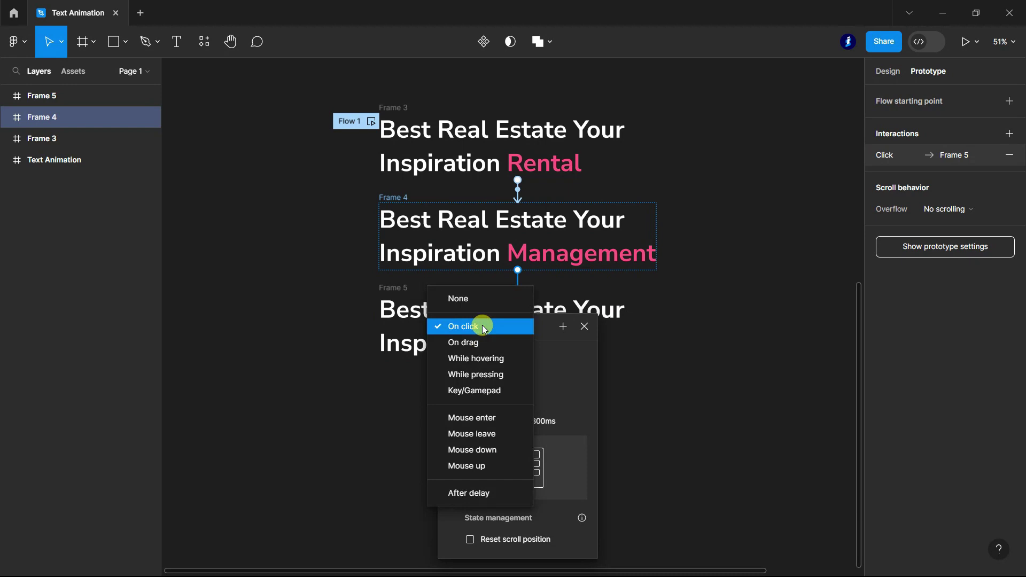
pyautogui.click(471, 499)
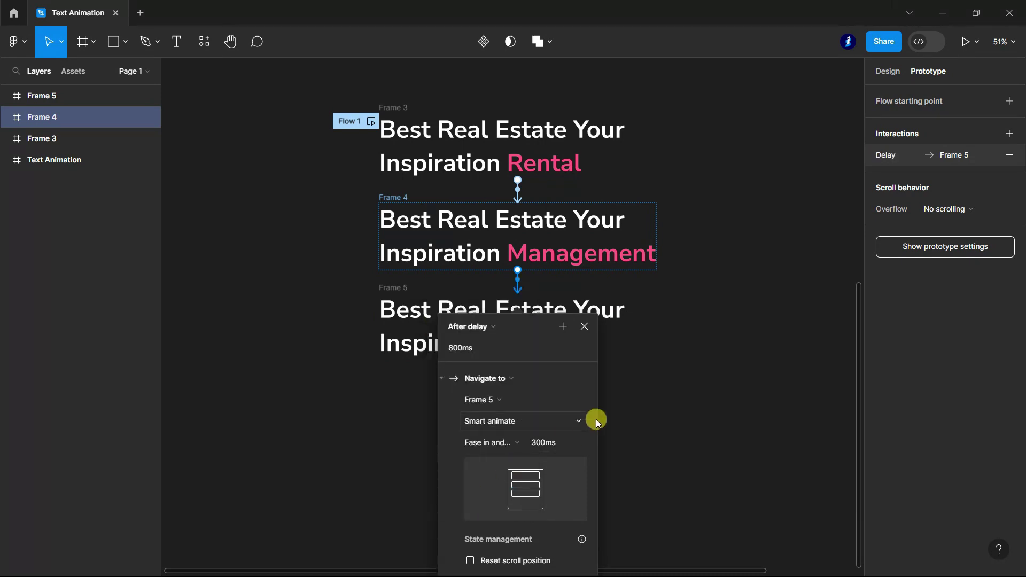
pyautogui.click(585, 327)
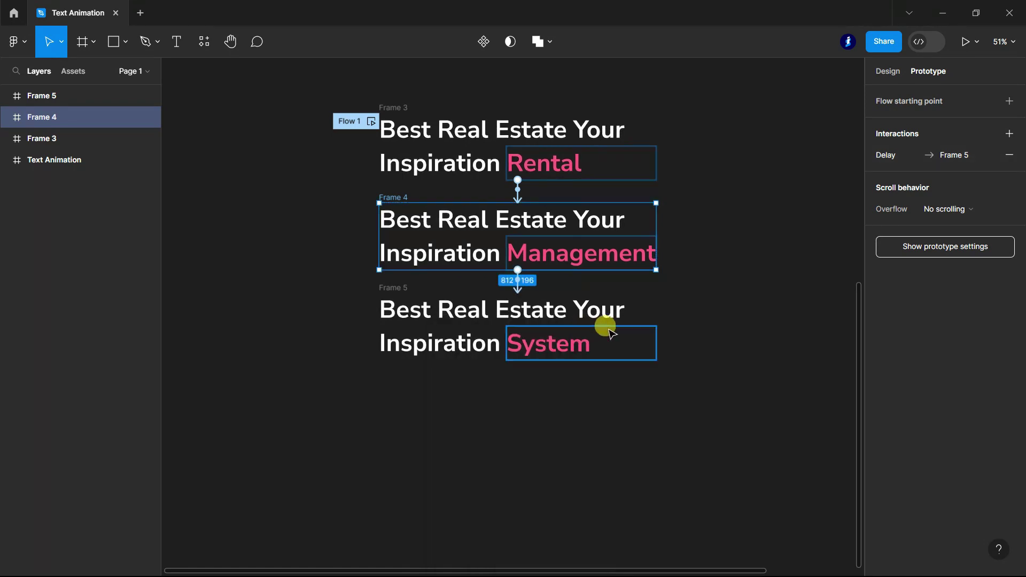
# Step: Connect Frame 5 back to Frame 3 with an After delay trigger
pyautogui.click(40, 95)
pyautogui.moveTo(672, 320); pyautogui.dragTo(630, 165)
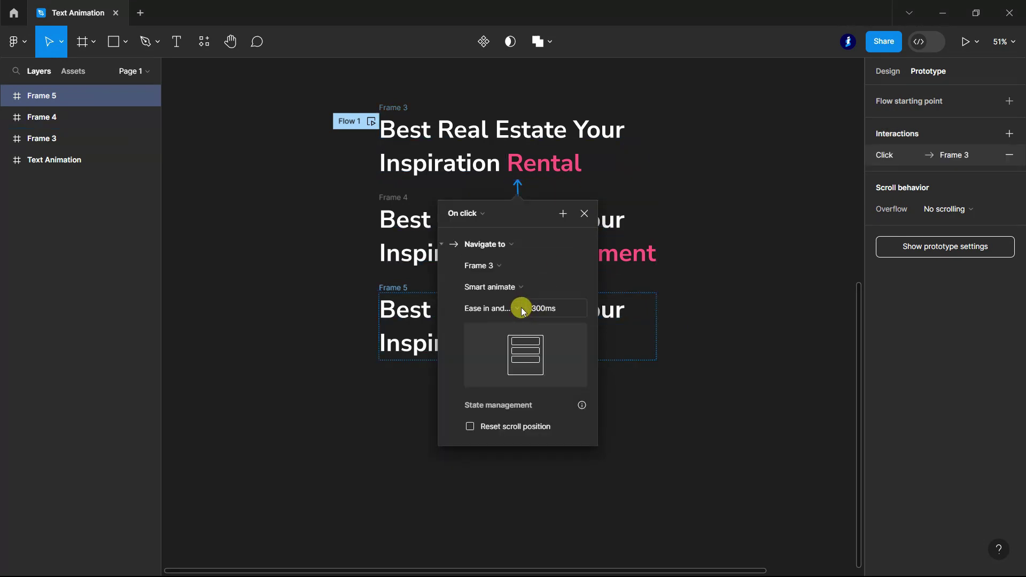
pyautogui.click(486, 213)
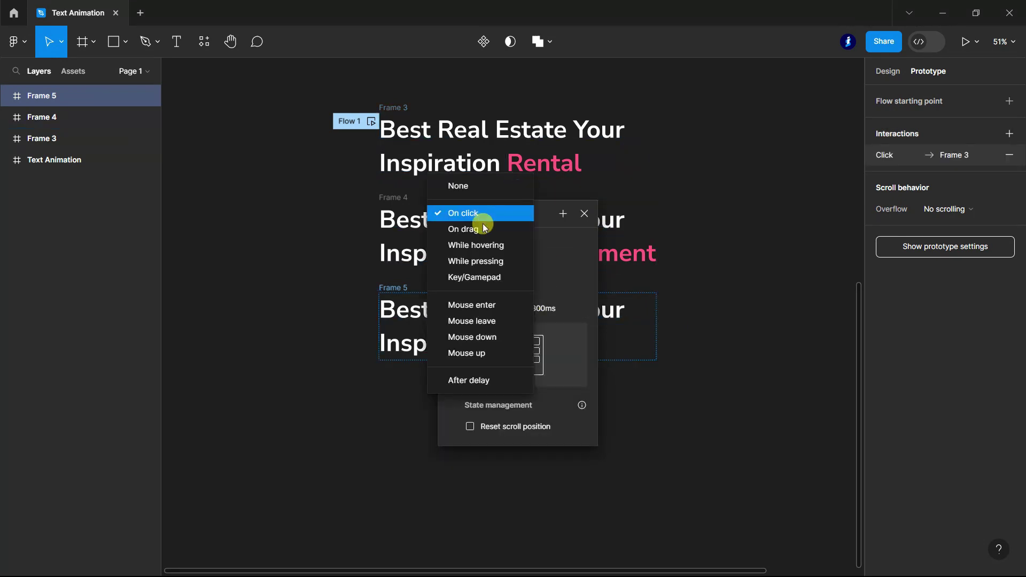
pyautogui.click(481, 384)
pyautogui.click(716, 276)
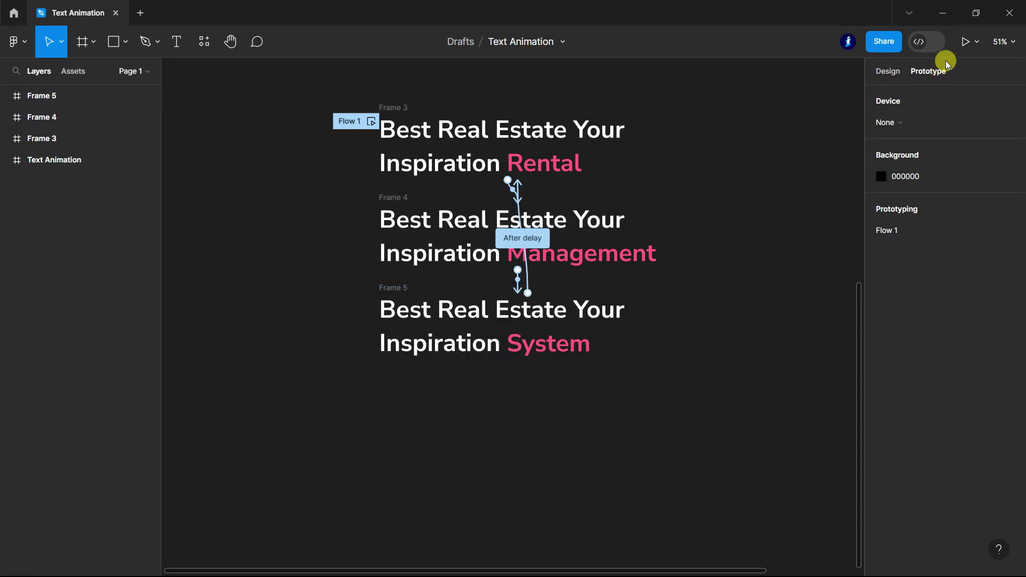
# Step: Present the prototype to watch Rental, Management and System cycle, then return to the editor
pyautogui.click(965, 41)
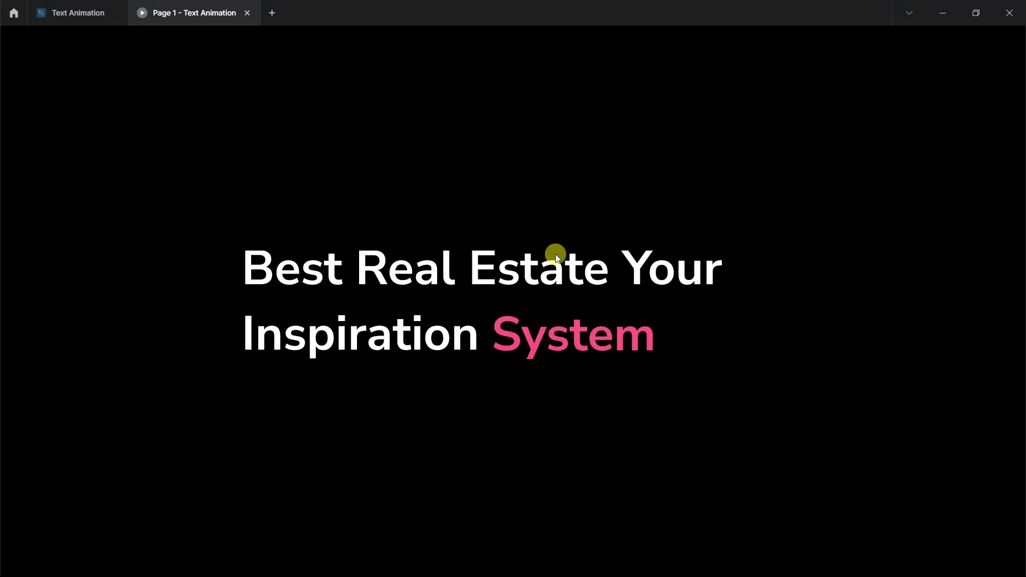
pyautogui.click(85, 12)
# Step: Select Frames 3, 4 and 5 together and make them a component set
pyautogui.scroll(-3, 442, 291)
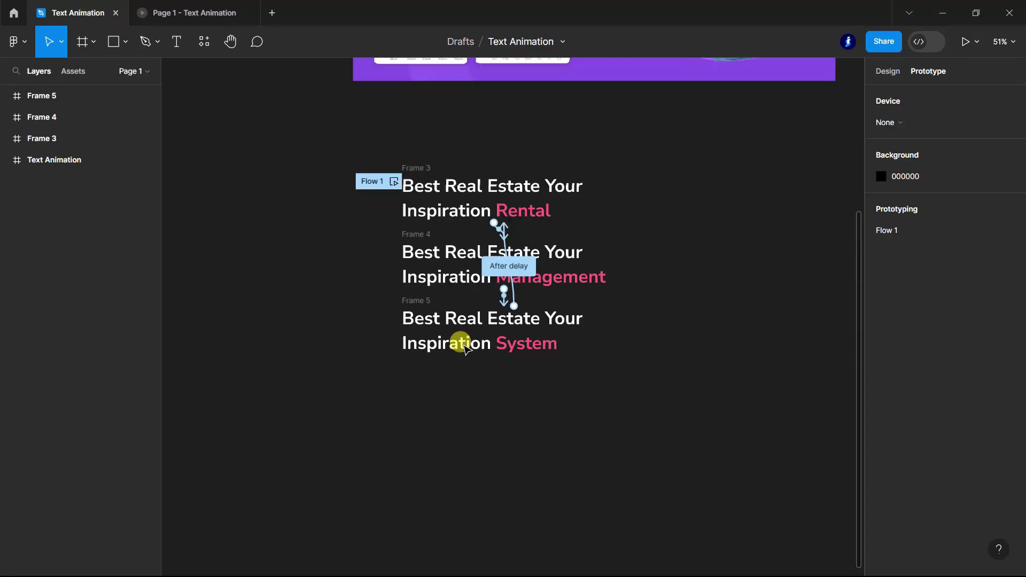
pyautogui.scroll(-3, 458, 342)
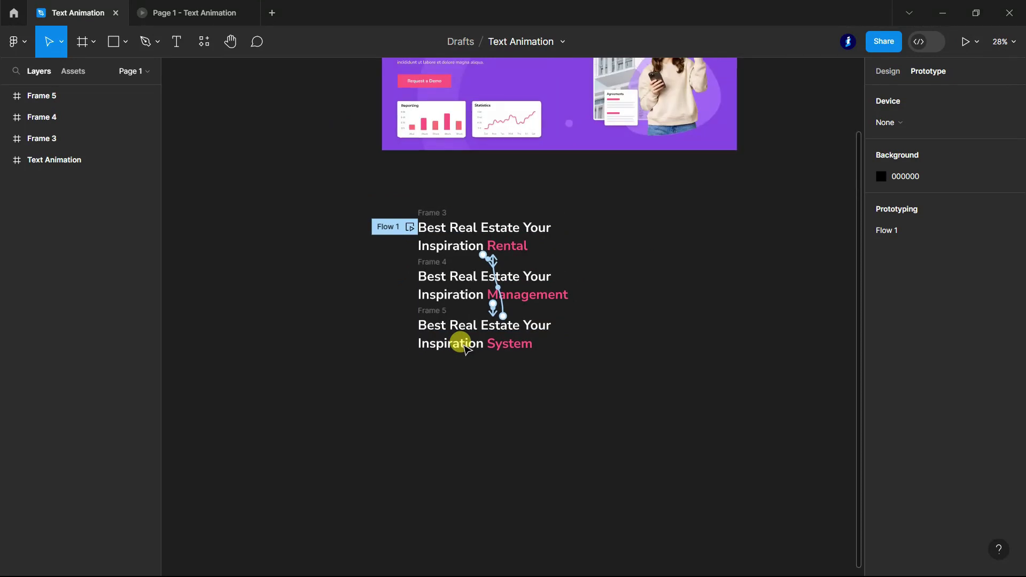
pyautogui.scroll(3, 465, 347)
pyautogui.click(337, 304)
pyautogui.moveTo(377, 310); pyautogui.dragTo(613, 466)
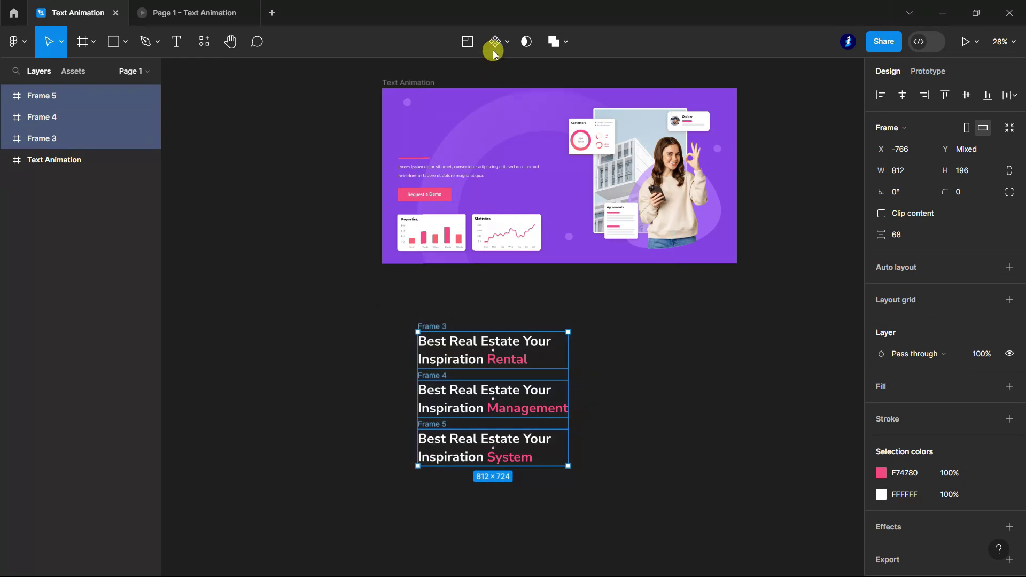
pyautogui.click(509, 42)
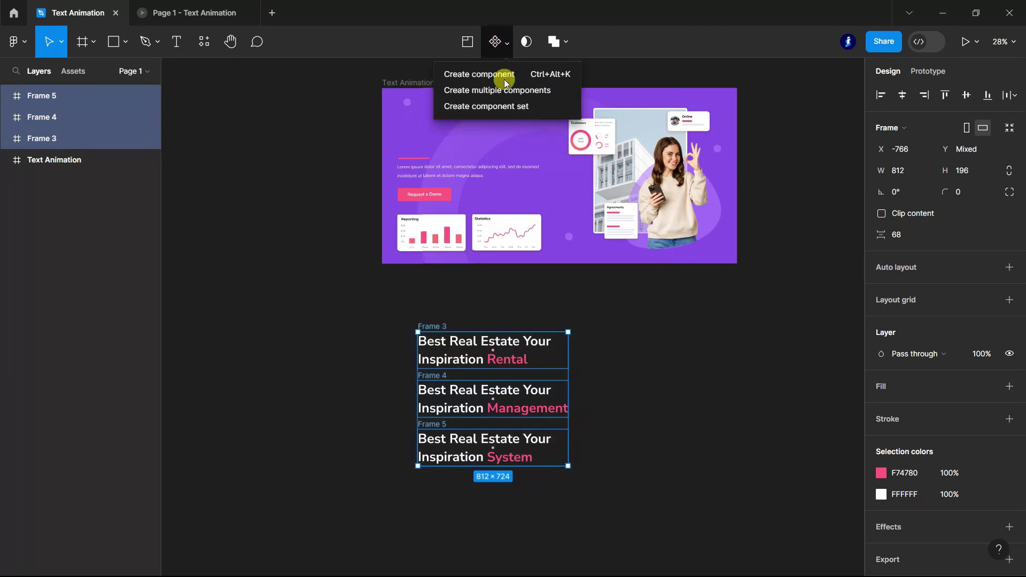
pyautogui.click(501, 106)
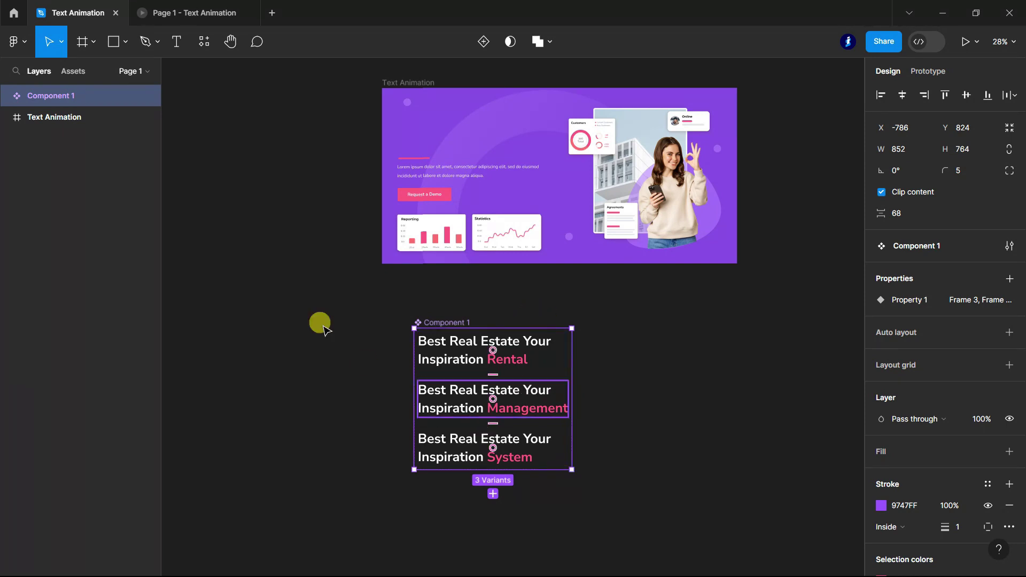
# Step: Drag a Component 1 instance from Assets into the banner's headline area
pyautogui.click(70, 79)
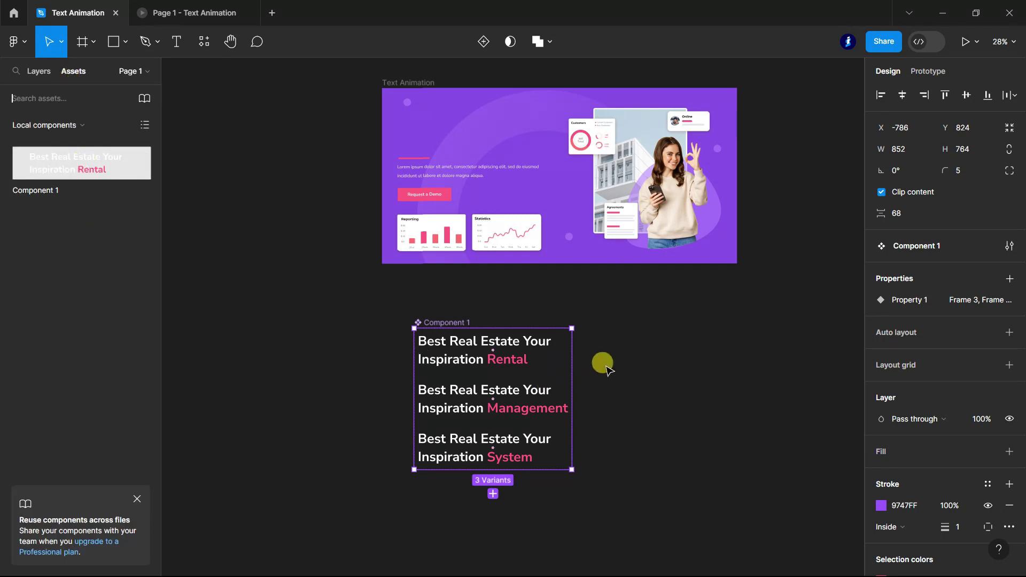
pyautogui.scroll(3, 607, 369)
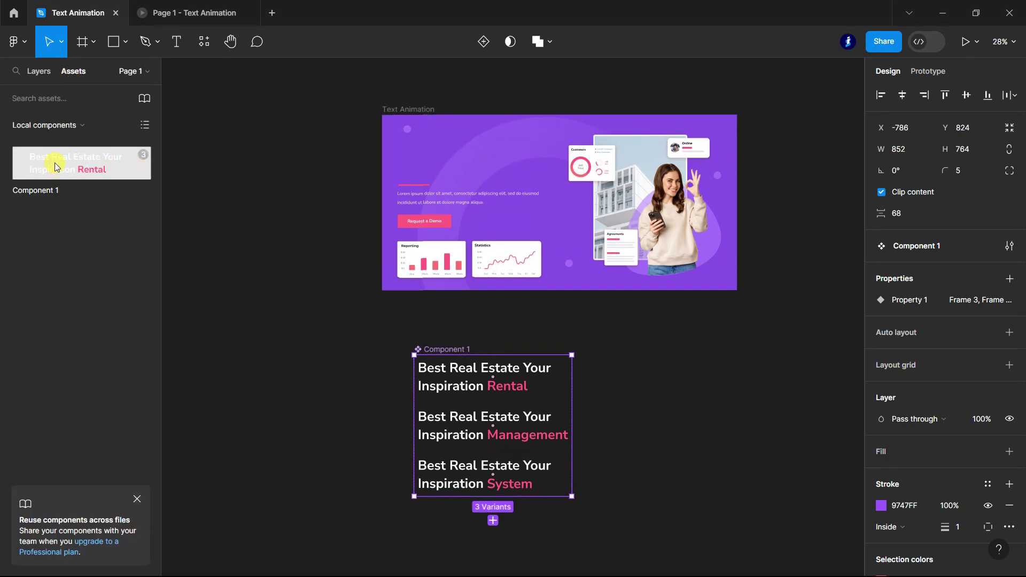
pyautogui.moveTo(51, 162); pyautogui.dragTo(426, 163)
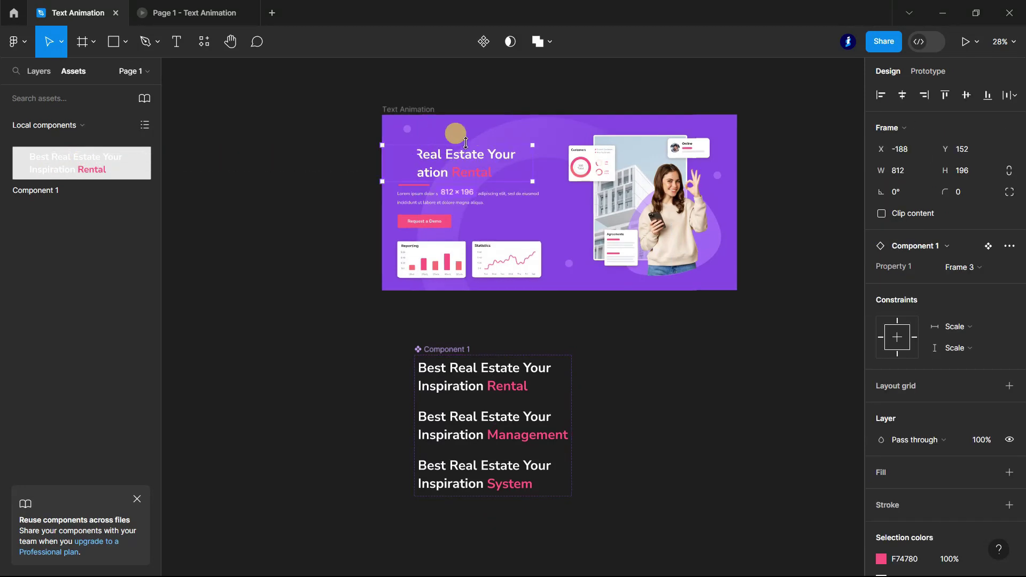
pyautogui.scroll(3, 502, 127)
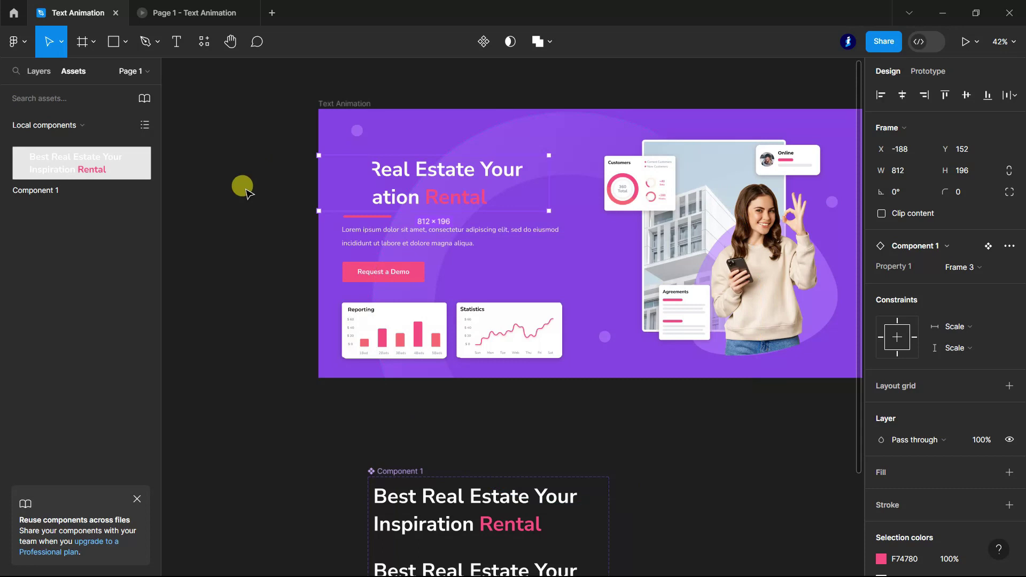
pyautogui.scroll(-3, 240, 187)
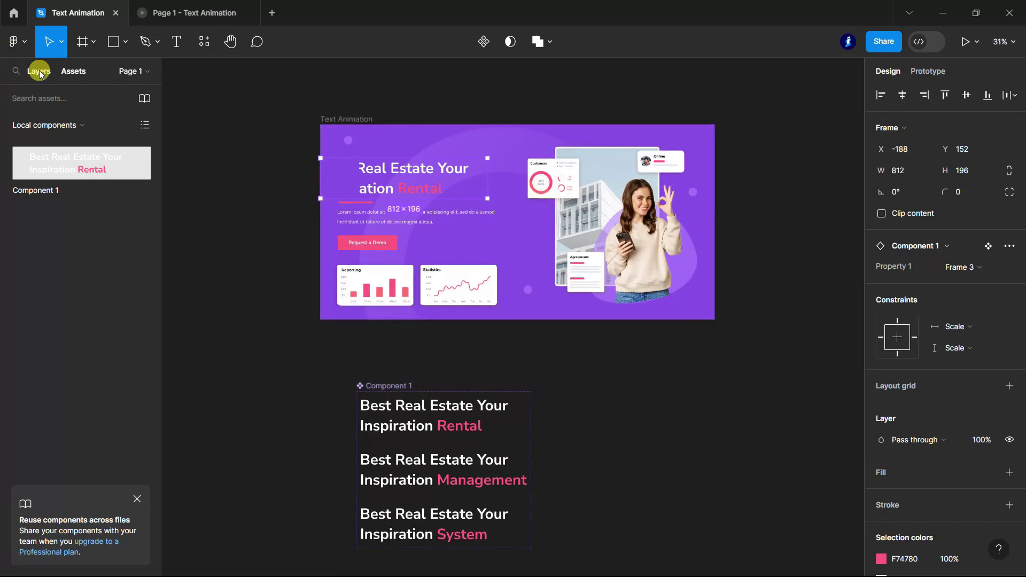
# Step: Move the headline component set down-left, away from the banner
pyautogui.click(39, 71)
pyautogui.scroll(-1, 246, 184)
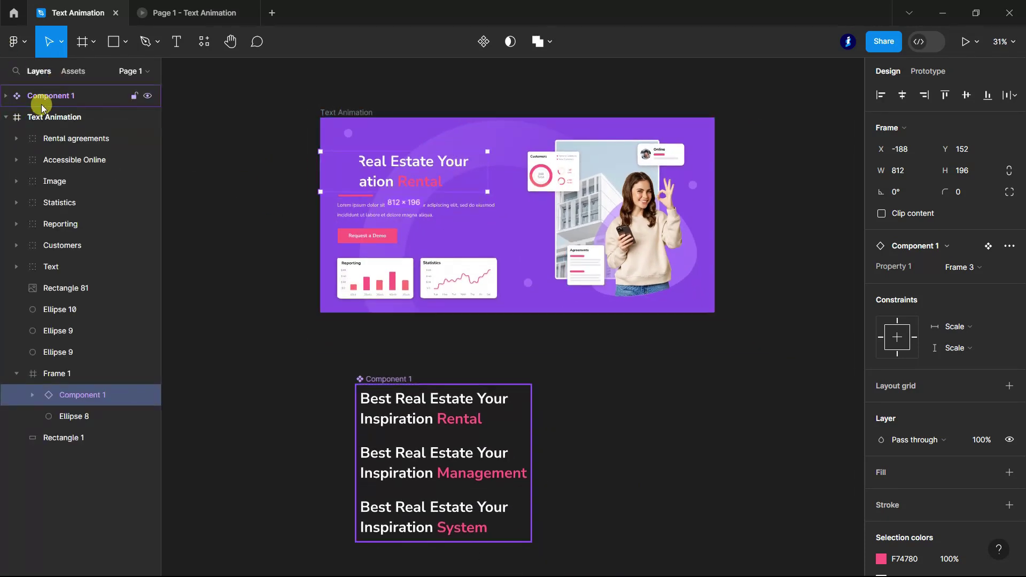
pyautogui.click(502, 415)
pyautogui.moveTo(374, 445); pyautogui.dragTo(159, 552)
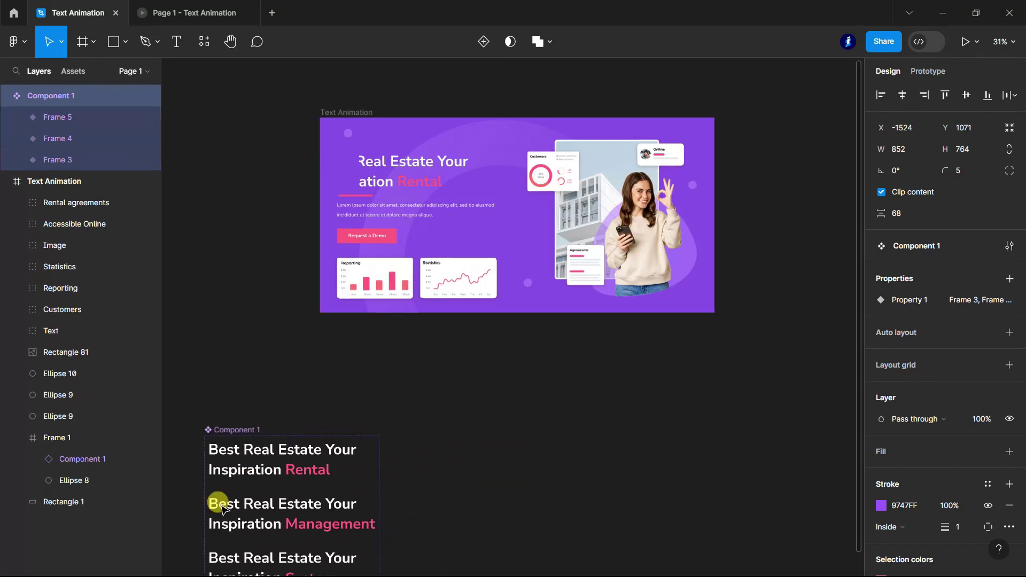
pyautogui.scroll(2, 514, 101)
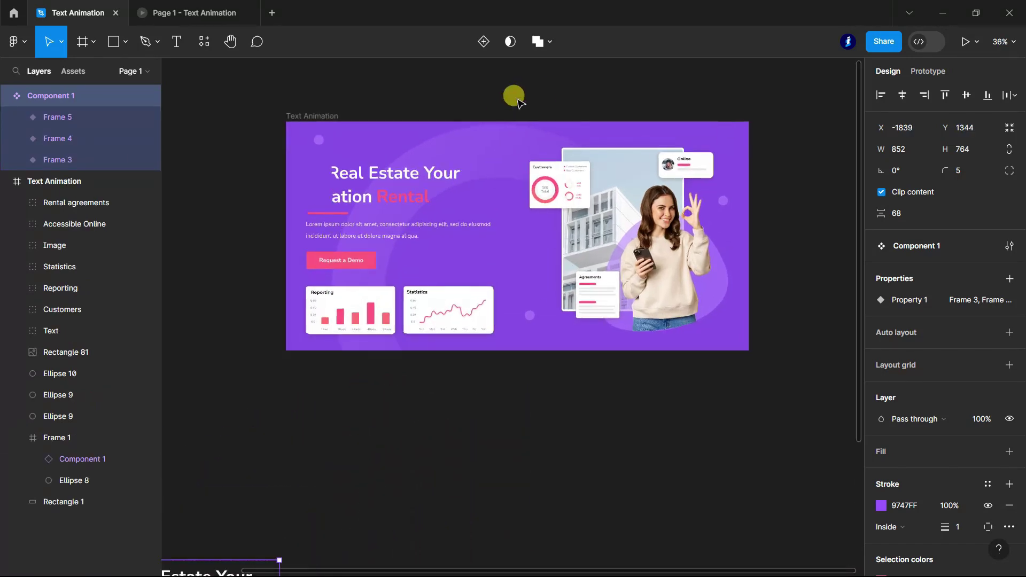
pyautogui.scroll(1, 607, 73)
pyautogui.scroll(3, 641, 80)
pyautogui.scroll(-2, 514, 129)
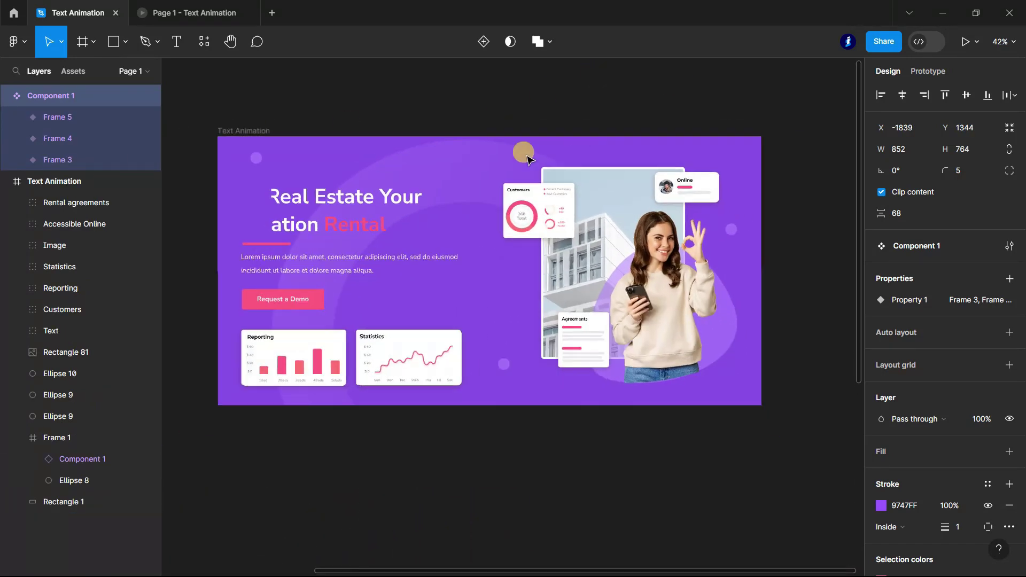
pyautogui.scroll(2, 210, 114)
# Step: Nudge the headline instance and shift Frame 1 left to align the headline
pyautogui.click(4, 99)
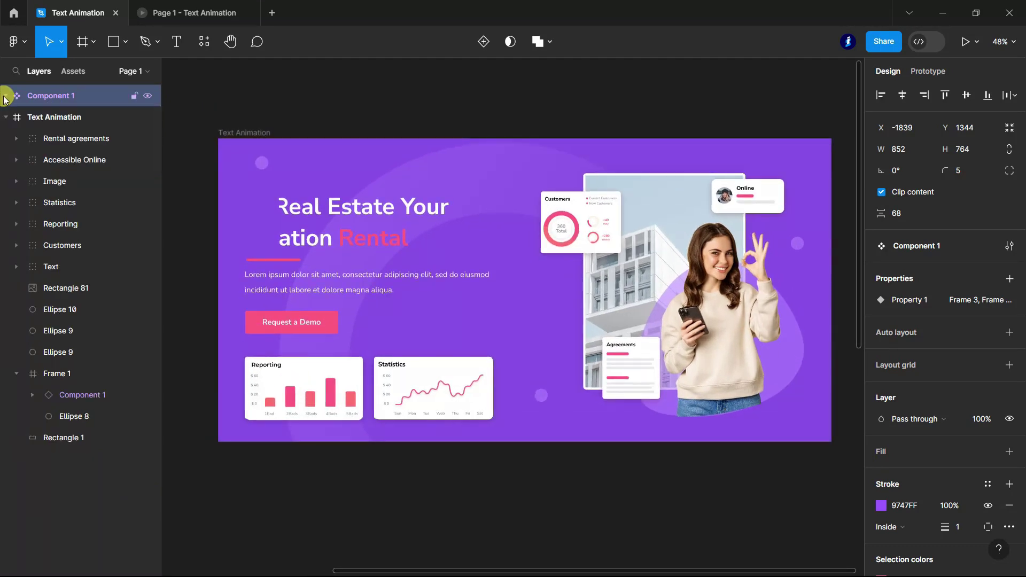
pyautogui.keyDown('ctrl'); pyautogui.click(358, 211); pyautogui.keyUp('ctrl')
pyautogui.moveTo(313, 211); pyautogui.dragTo(380, 209)
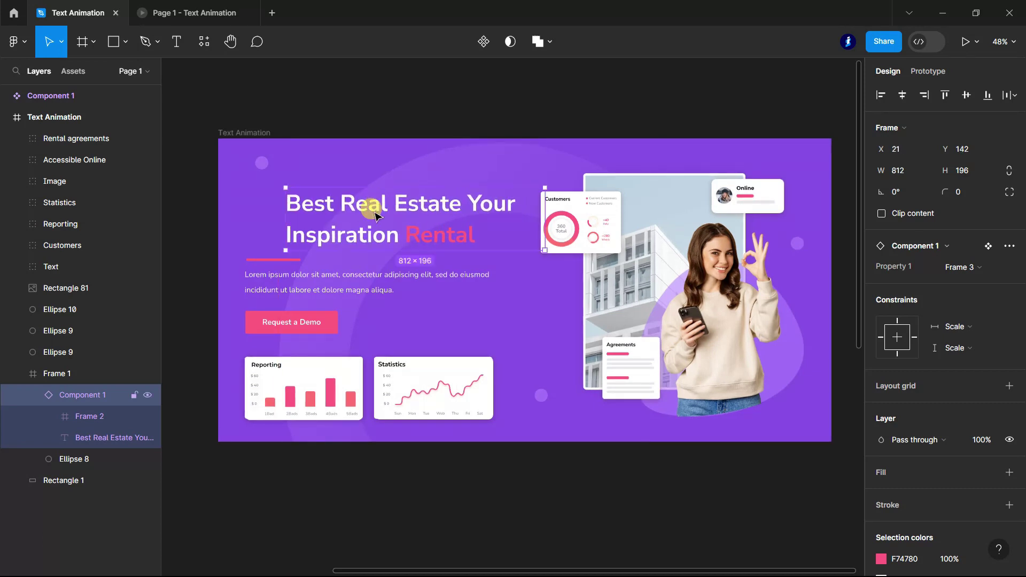
pyautogui.moveTo(56, 373)
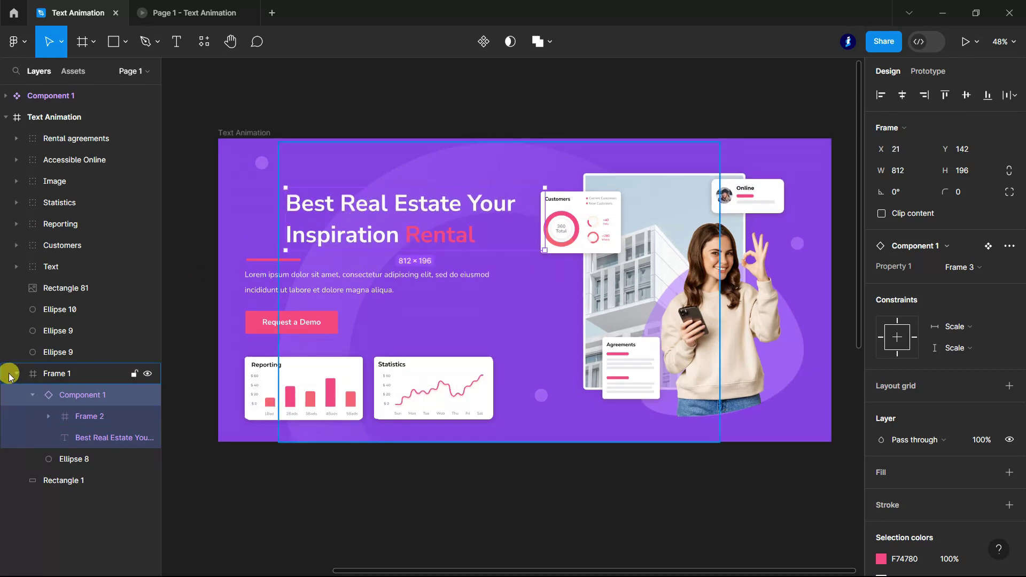
pyautogui.click(12, 375)
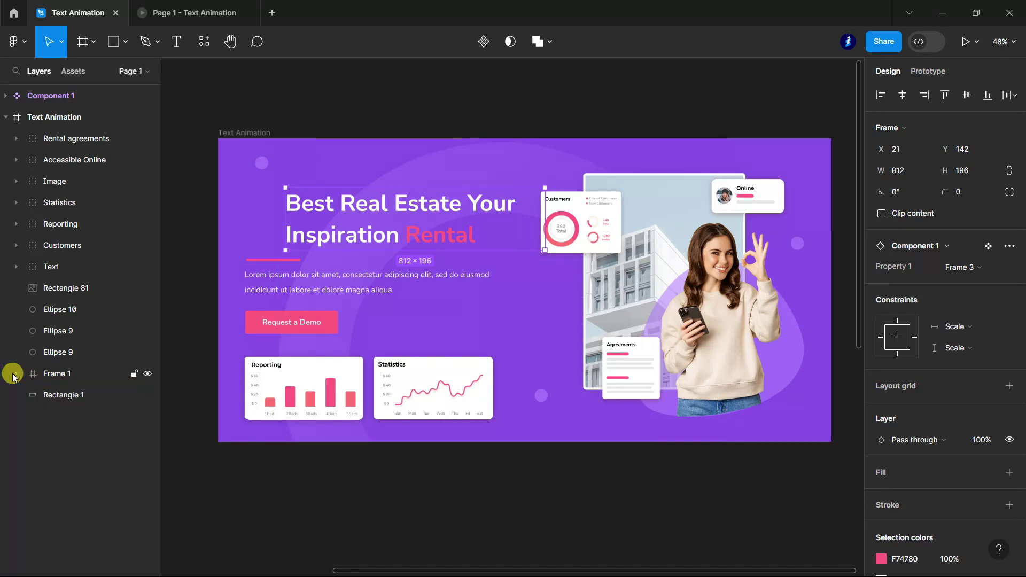
pyautogui.click(13, 374)
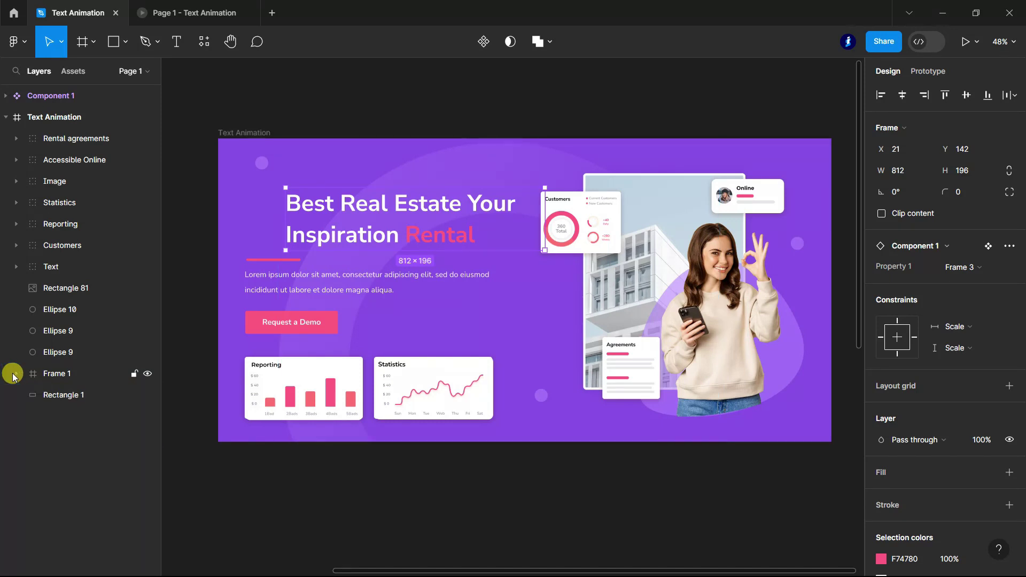
pyautogui.click(57, 377)
pyautogui.moveTo(424, 209); pyautogui.dragTo(392, 208)
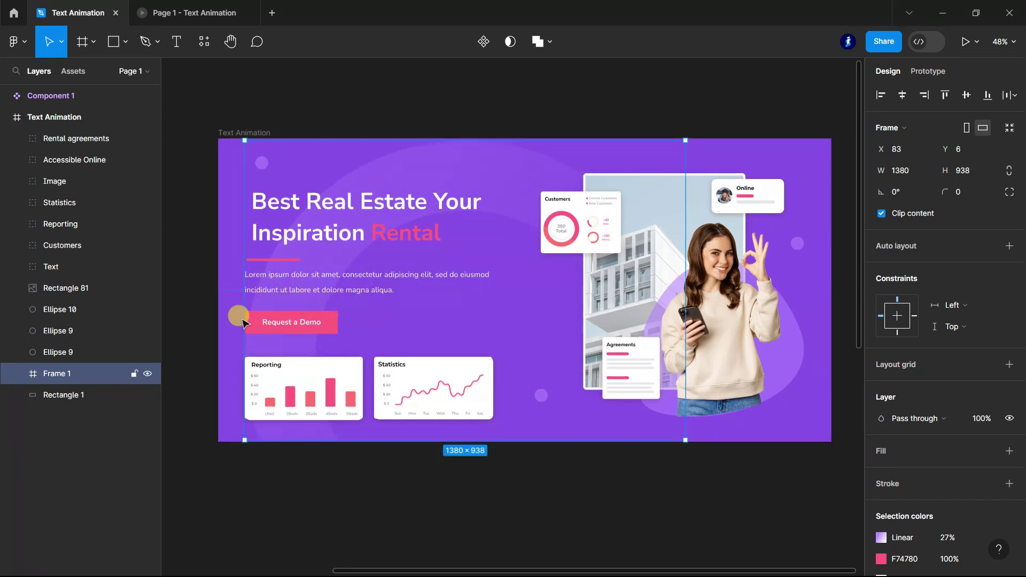
# Step: Move the Component 1 instance out of Frame 1 to sit above it
pyautogui.click(15, 374)
pyautogui.click(76, 398)
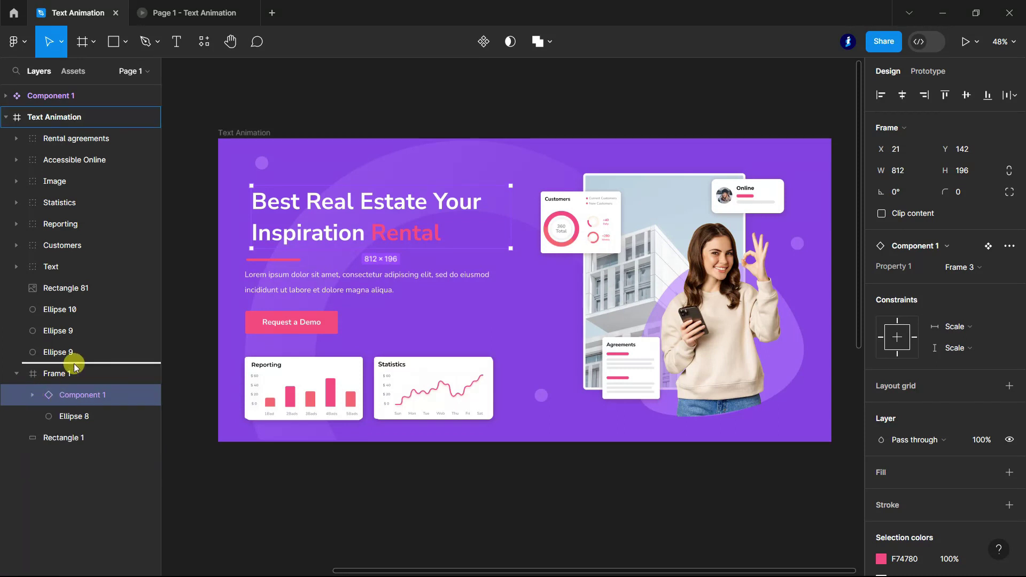
pyautogui.moveTo(33, 395); pyautogui.dragTo(66, 364)
pyautogui.moveTo(80, 373)
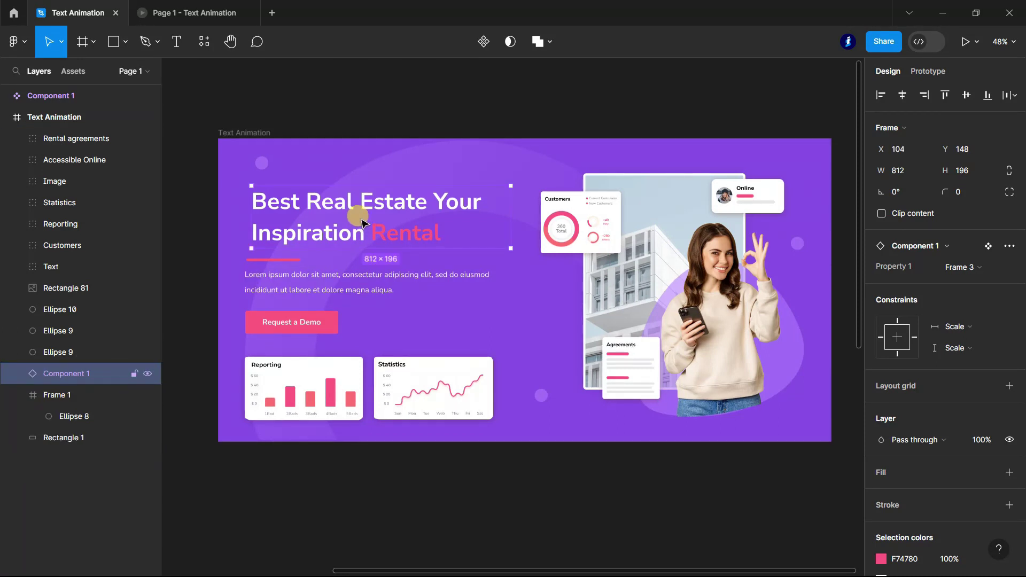
pyautogui.click(382, 106)
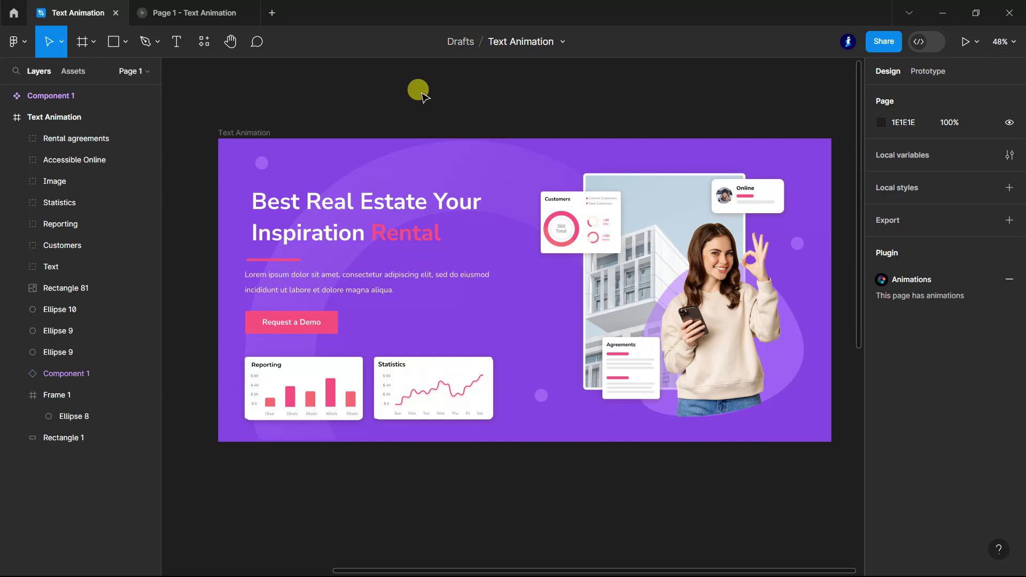
# Step: Present the hero banner prototype with Fit to screen display
pyautogui.click(965, 42)
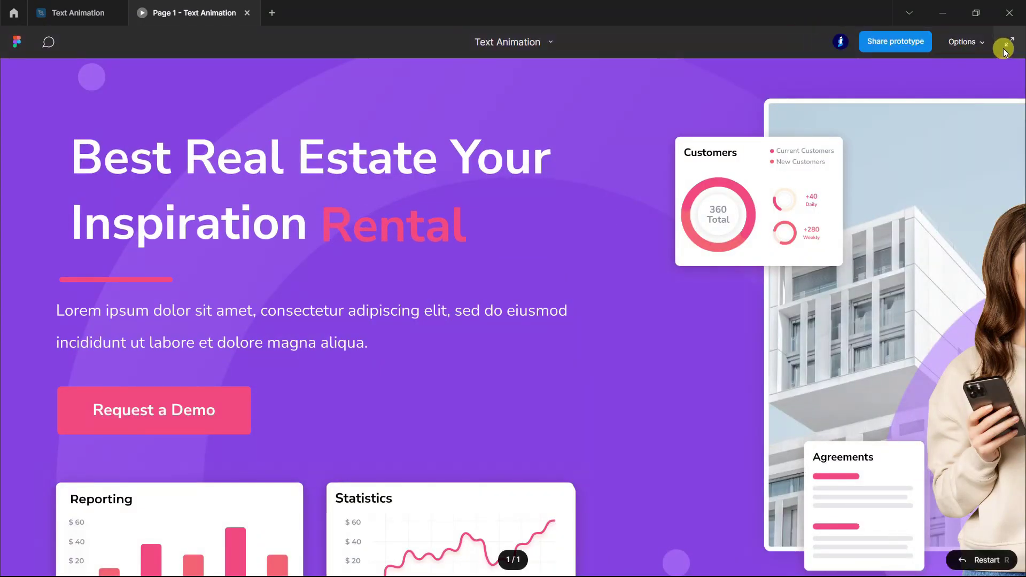
pyautogui.click(983, 43)
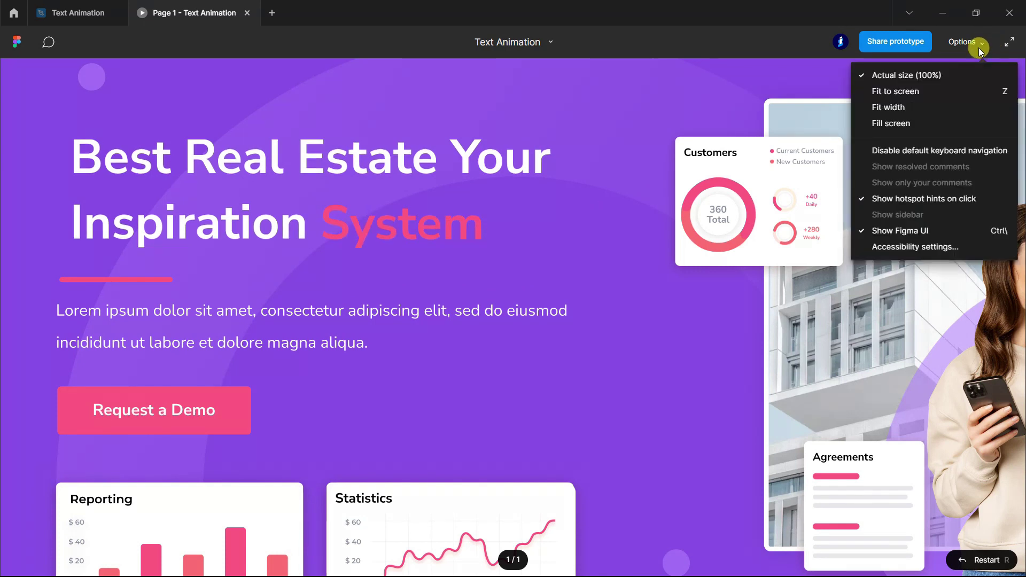
pyautogui.click(950, 97)
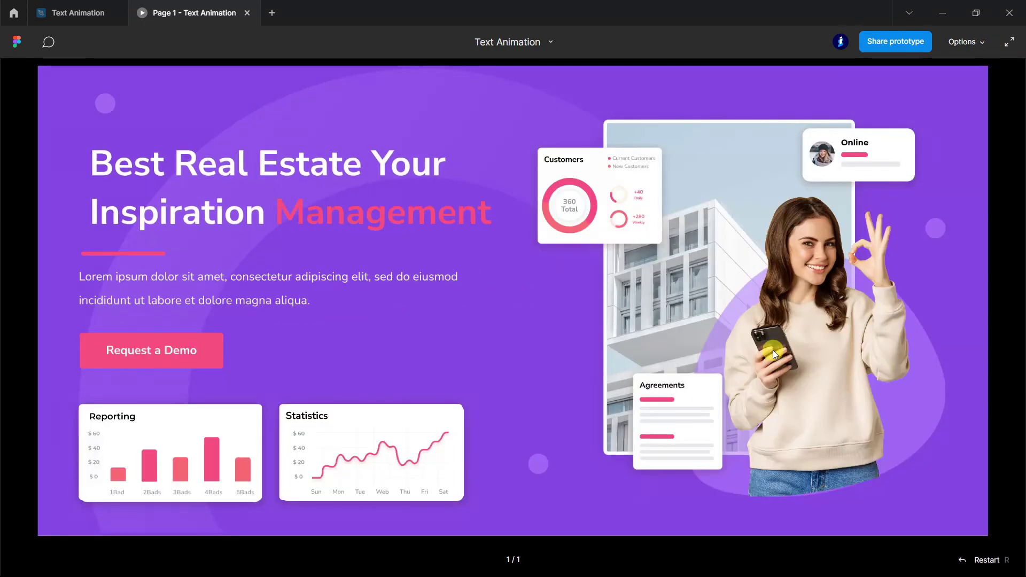